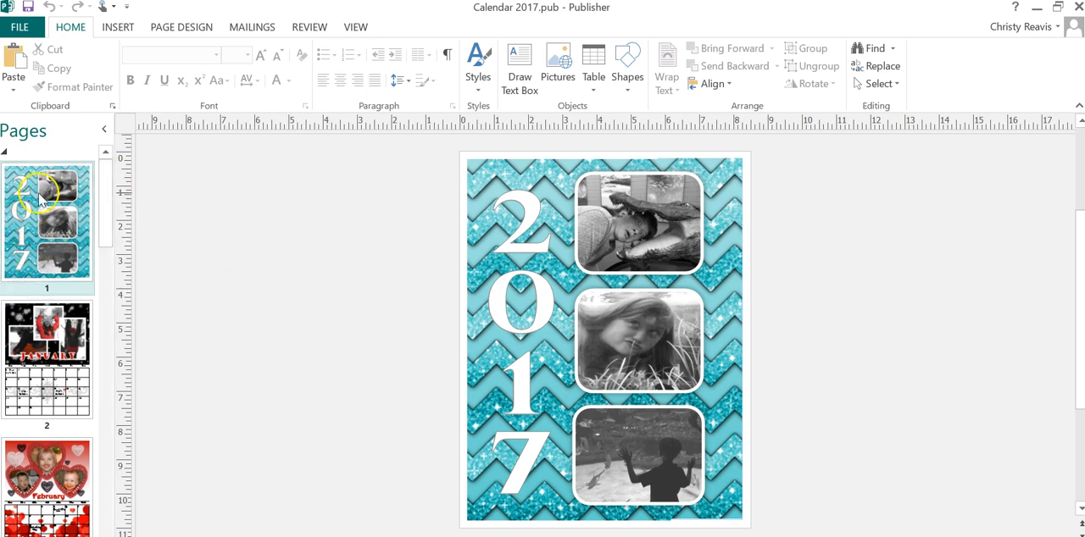
# Step: View the January page of the 2017 calendar, look at the 2012 calendar's cover, and return to the 2017 calendar
pyautogui.moveTo(107, 219); pyautogui.dragTo(106, 240)
pyautogui.click(72, 261)
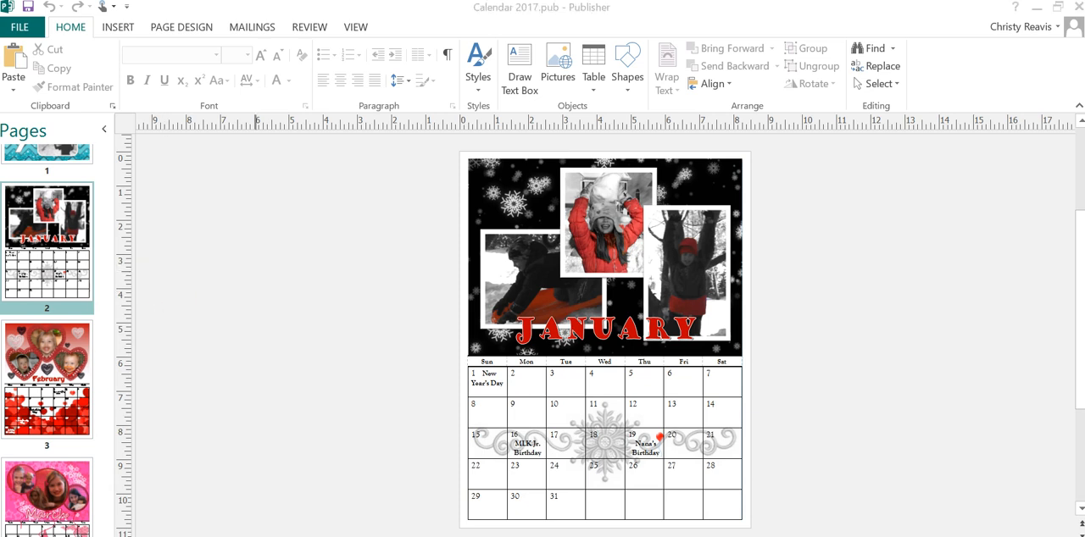
pyautogui.click(628, 508)
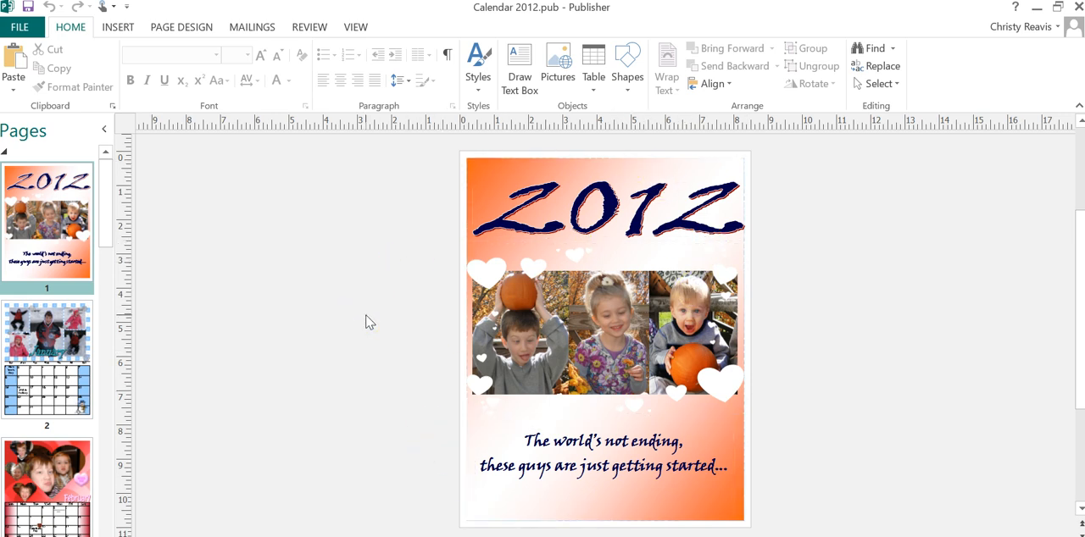
pyautogui.click(318, 535)
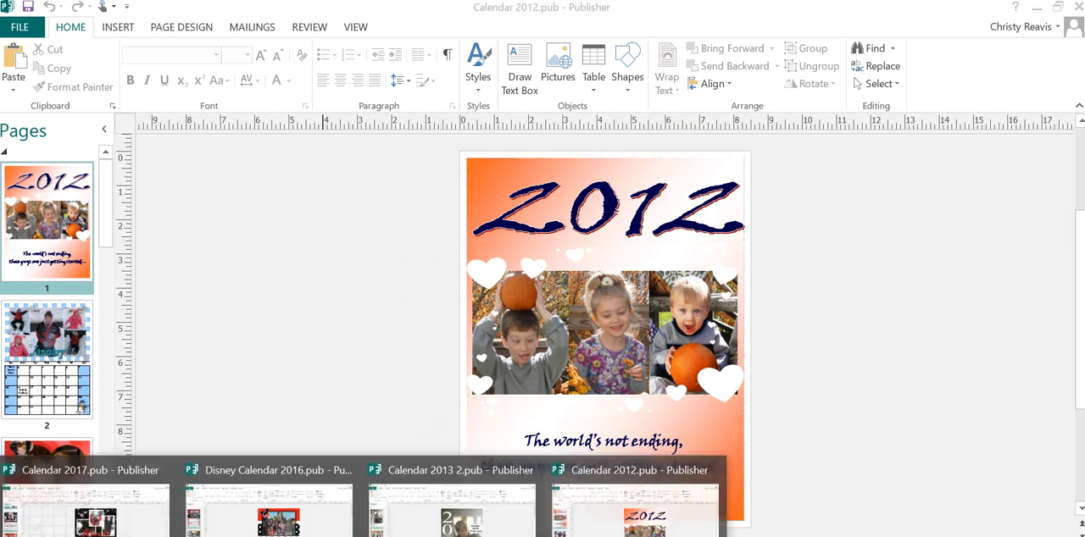
pyautogui.click(72, 527)
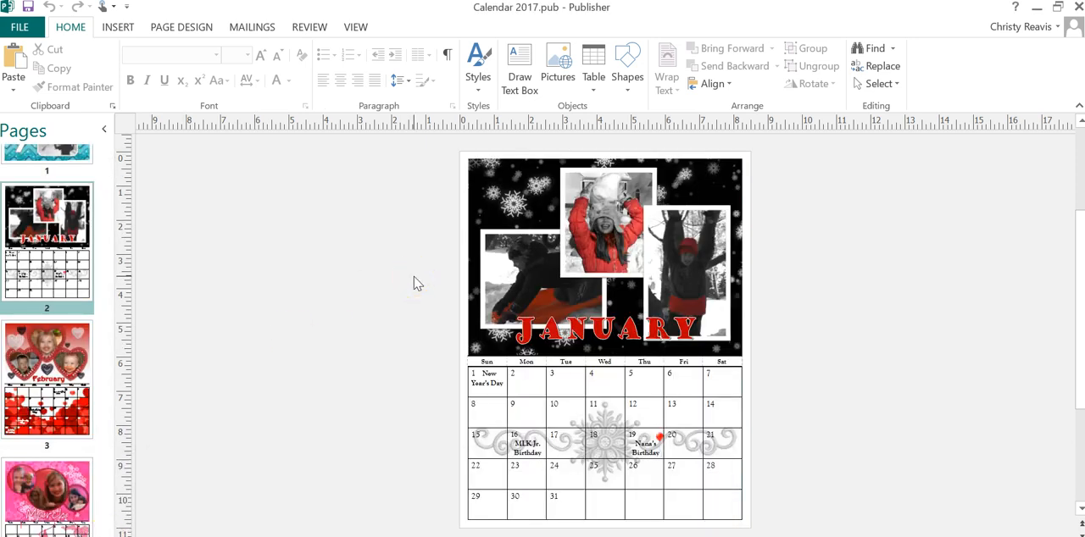
pyautogui.click(399, 341)
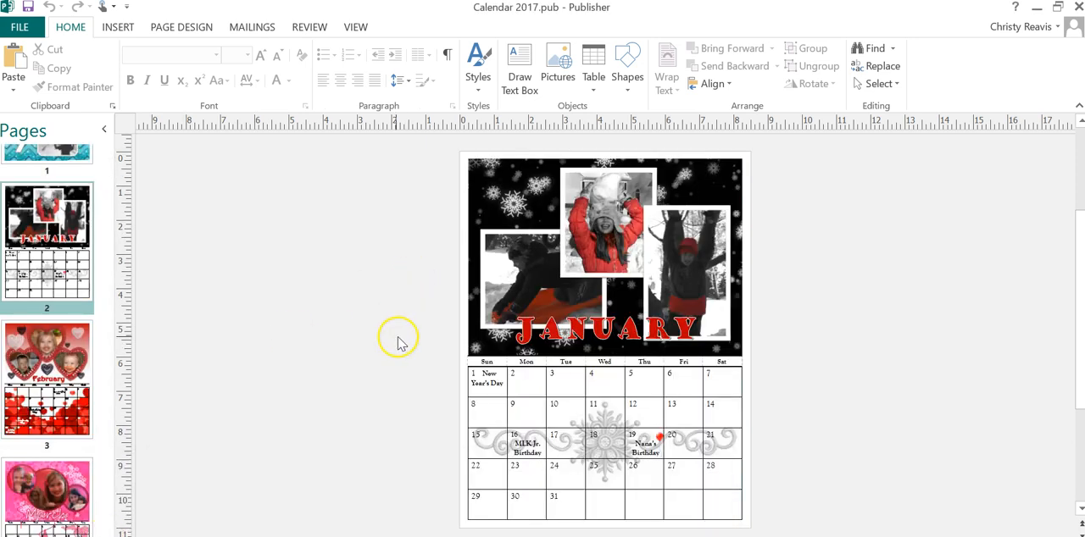
pyautogui.click(532, 343)
pyautogui.click(367, 337)
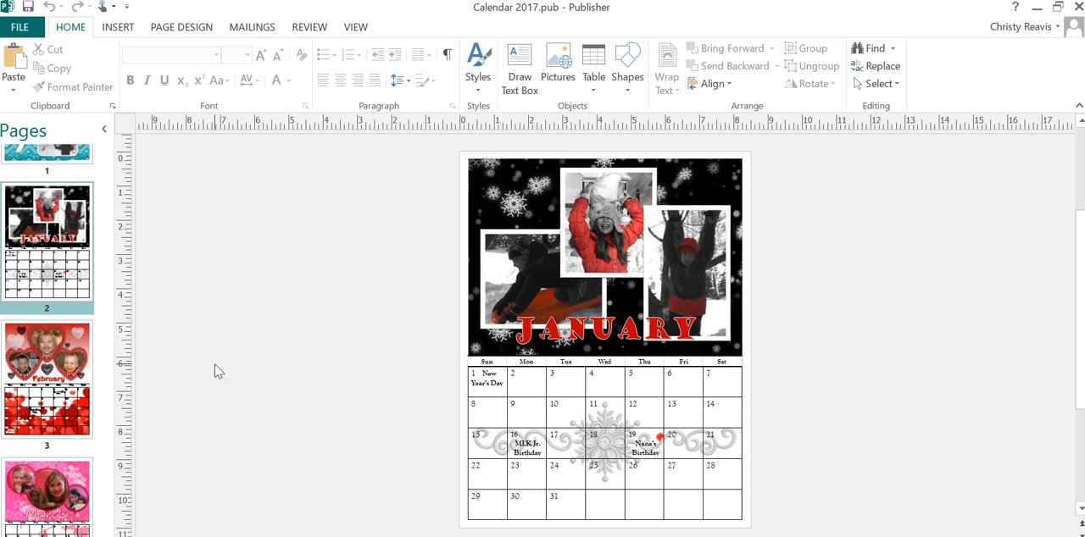
# Step: Examine the February through July pages of the 2017 calendar, including their photos, backgrounds and marked dates
pyautogui.click(52, 410)
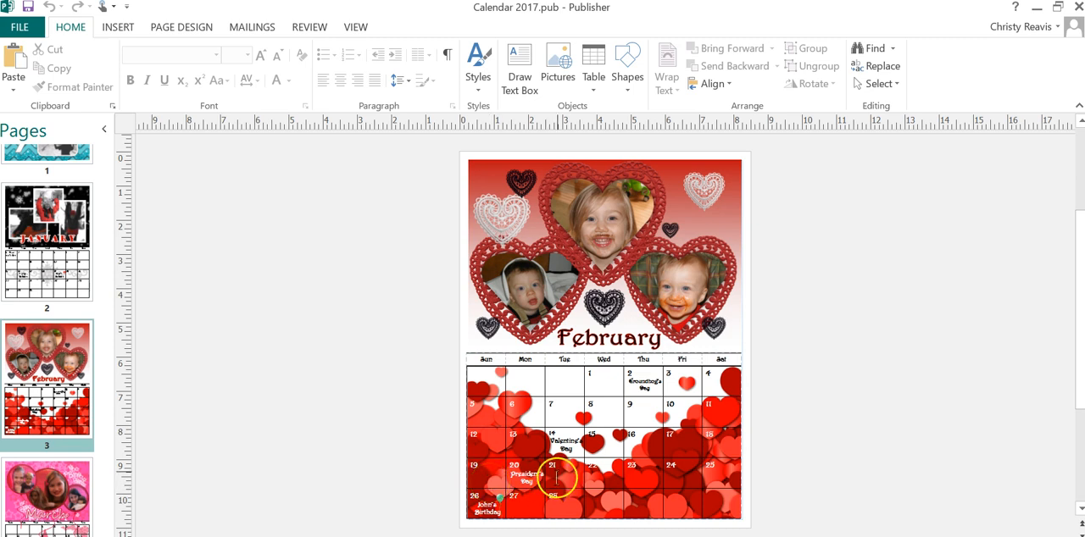
pyautogui.click(36, 513)
pyautogui.moveTo(105, 261); pyautogui.dragTo(114, 310)
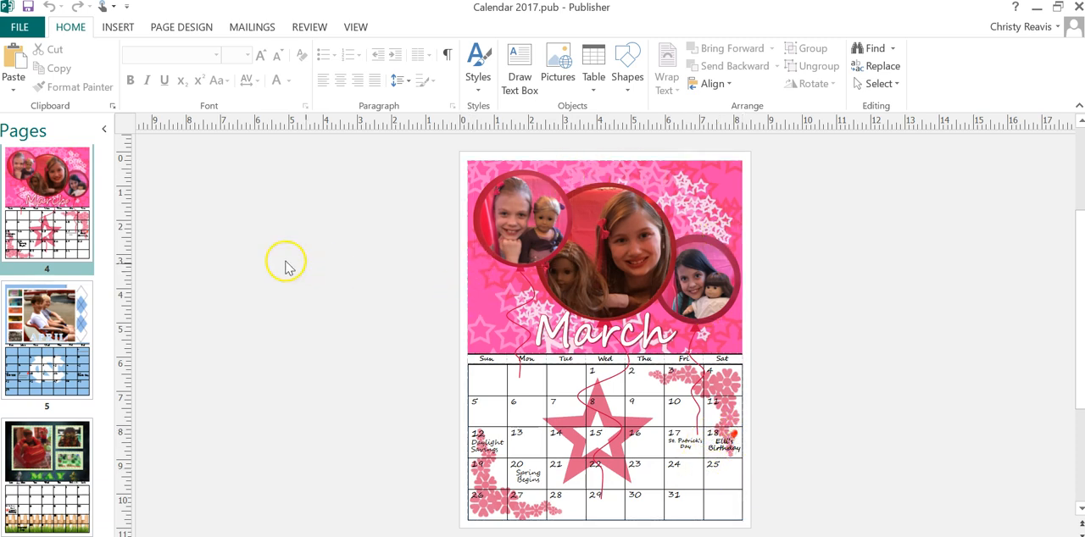
pyautogui.click(44, 332)
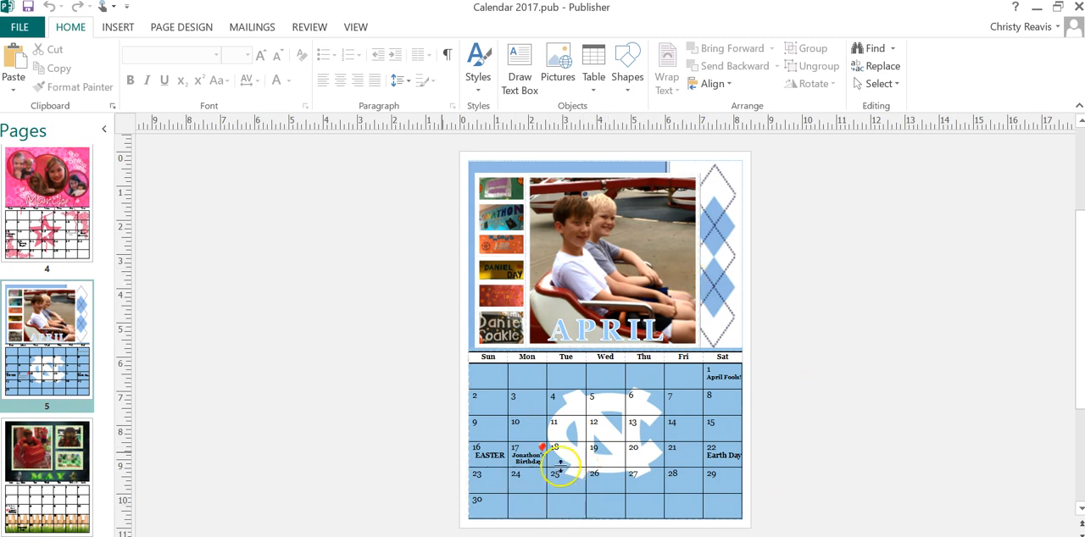
pyautogui.click(75, 498)
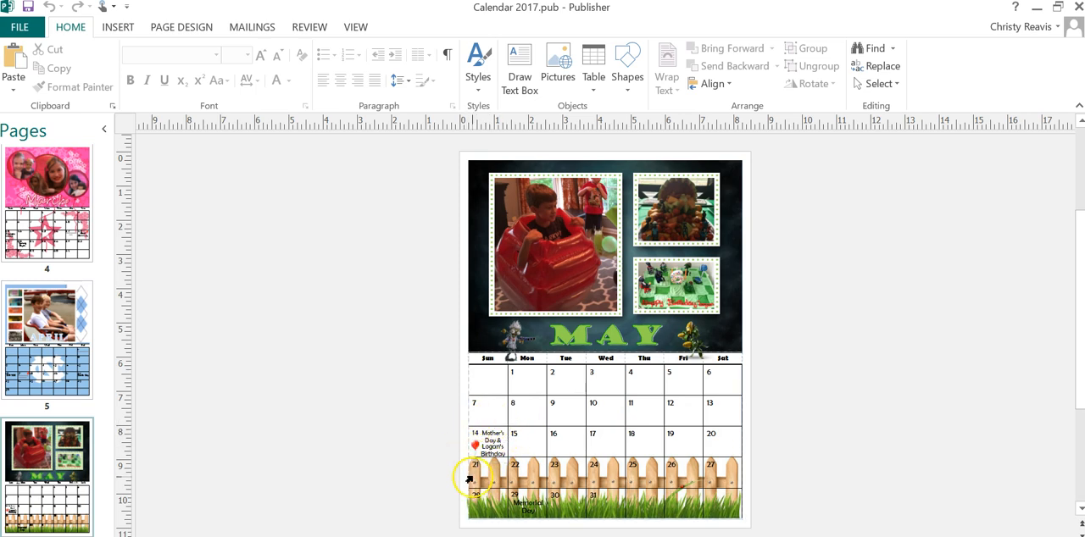
pyautogui.moveTo(107, 259); pyautogui.dragTo(111, 324)
pyautogui.click(58, 360)
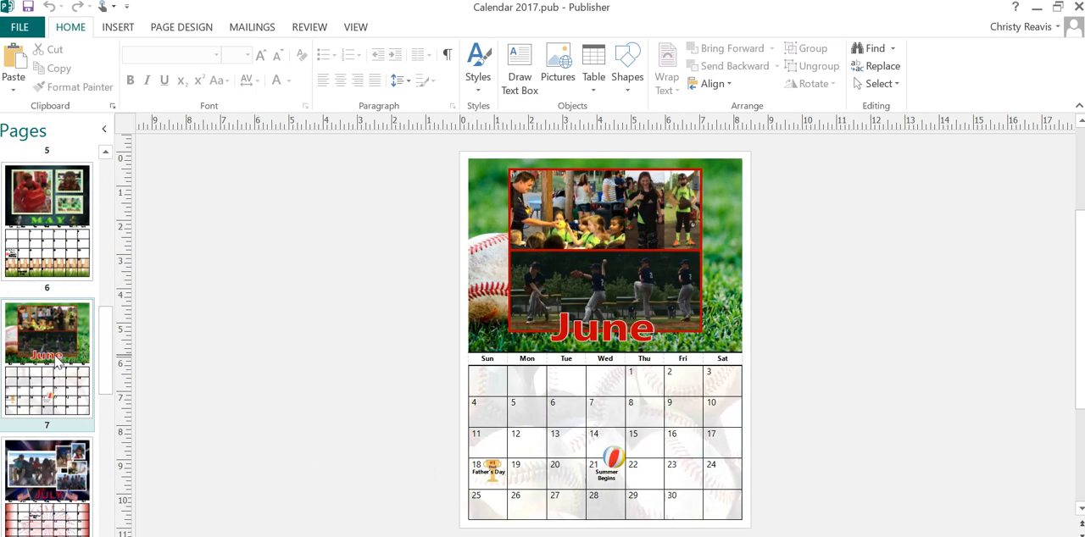
pyautogui.moveTo(102, 346); pyautogui.dragTo(106, 368)
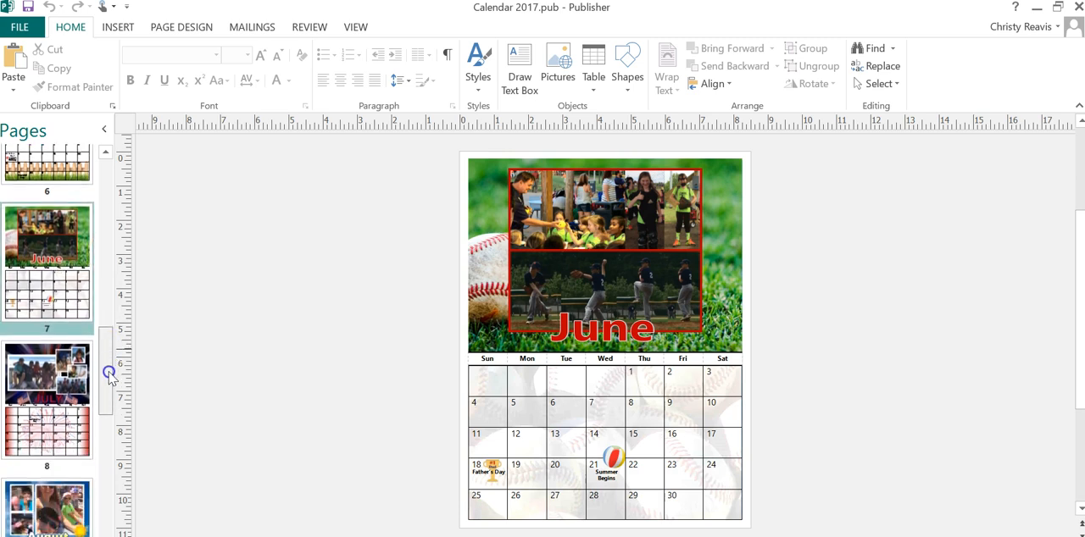
pyautogui.click(71, 385)
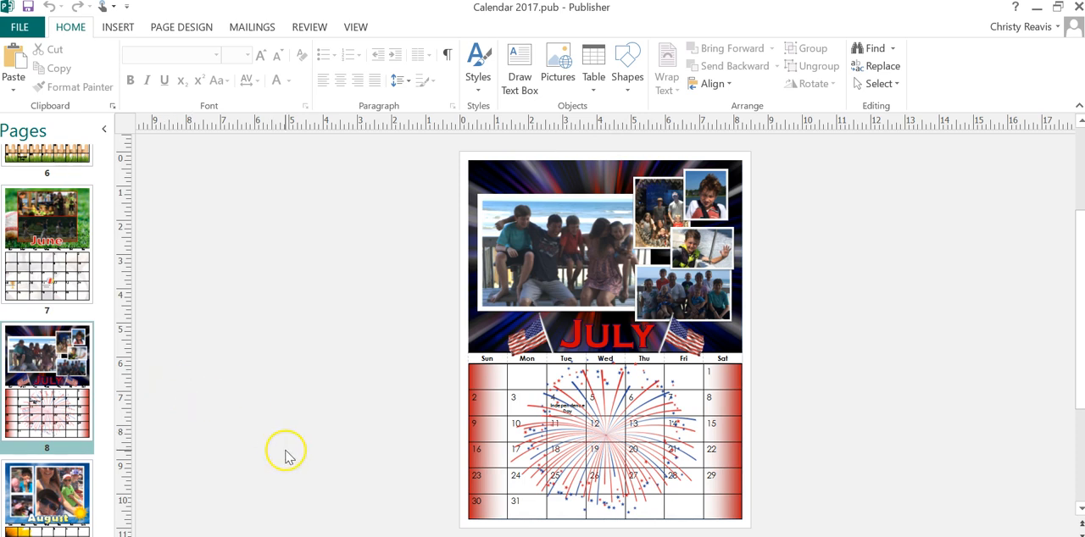
pyautogui.moveTo(107, 401); pyautogui.dragTo(114, 201)
# Step: Search the online templates for "calendar", browse the available designs, and return to the publication
pyautogui.click(19, 27)
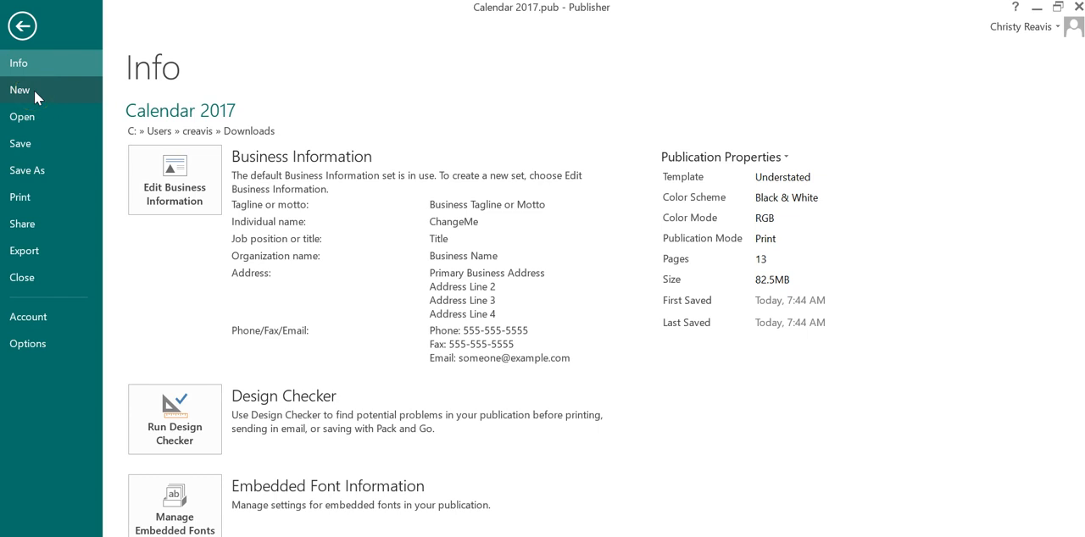
pyautogui.click(21, 92)
pyautogui.click(21, 95)
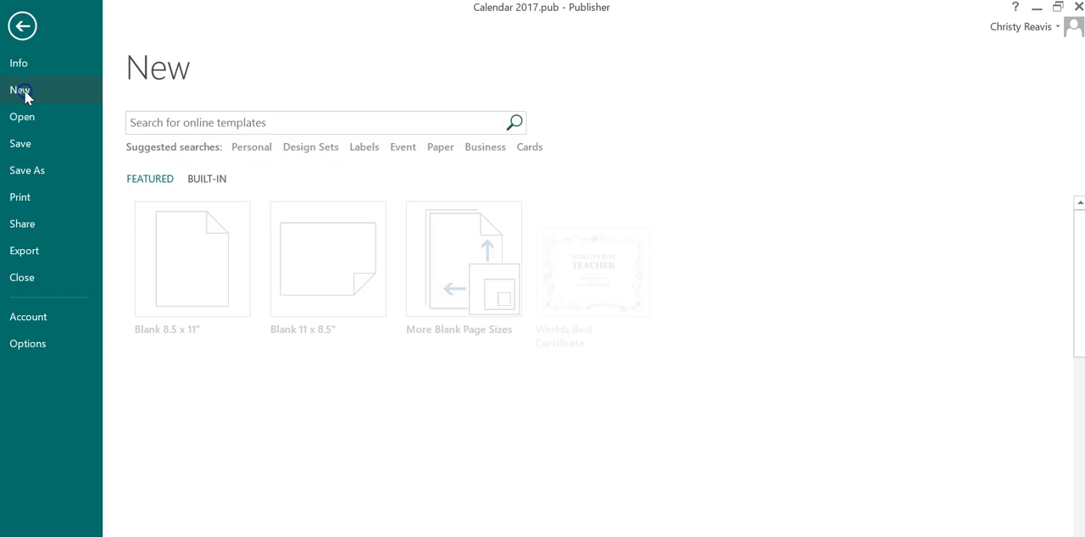
pyautogui.click(206, 116)
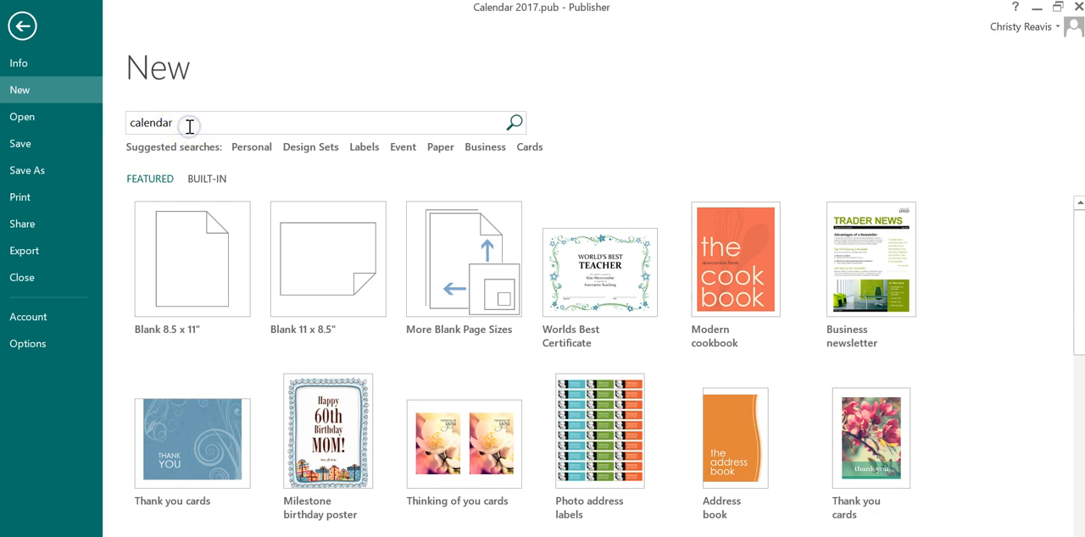
pyautogui.press('Return')
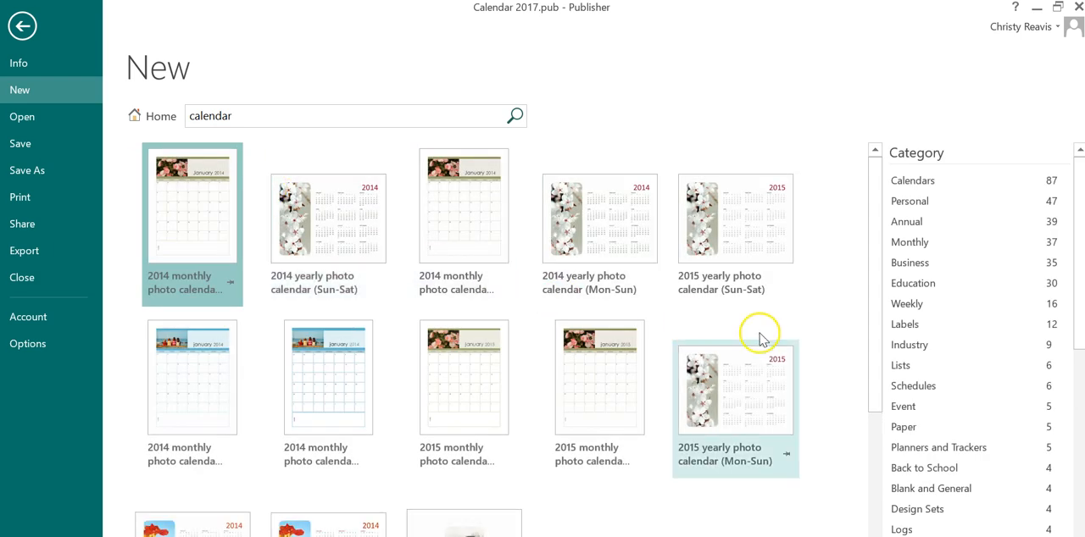
pyautogui.moveTo(867, 280); pyautogui.dragTo(871, 221)
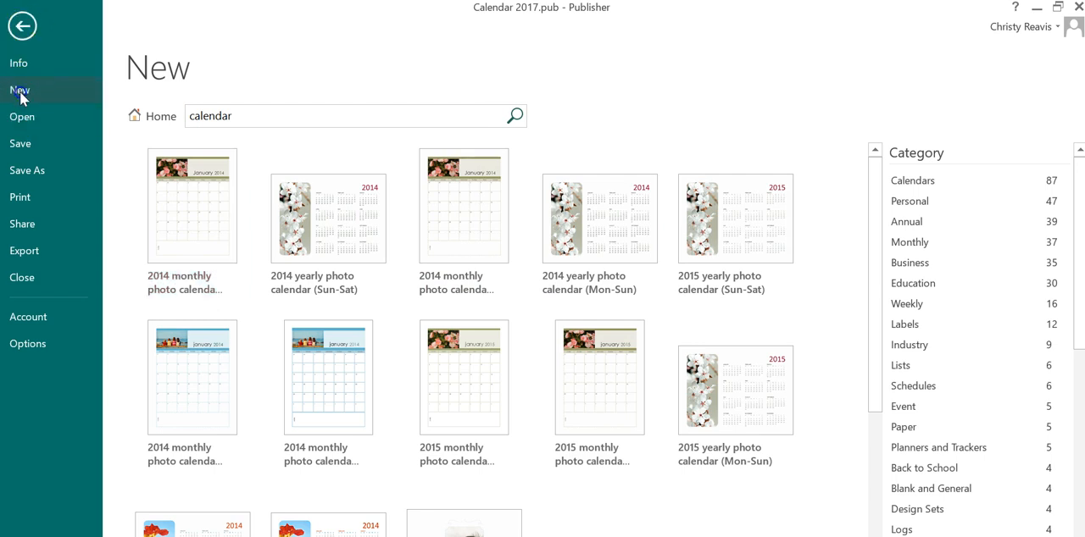
pyautogui.click(23, 29)
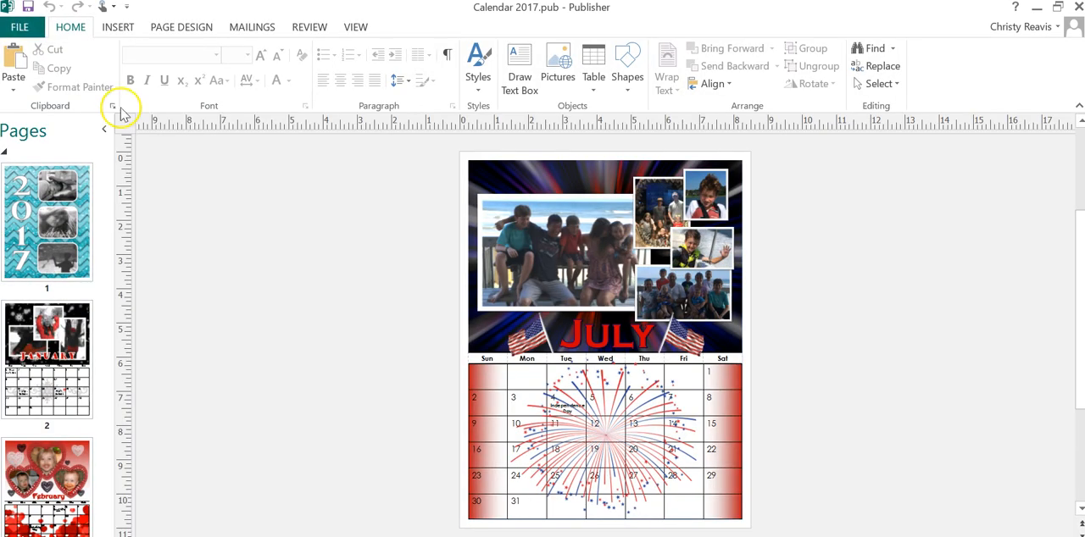
# Step: Create a new publication from the Blank 8.5 x 11" template
pyautogui.click(18, 10)
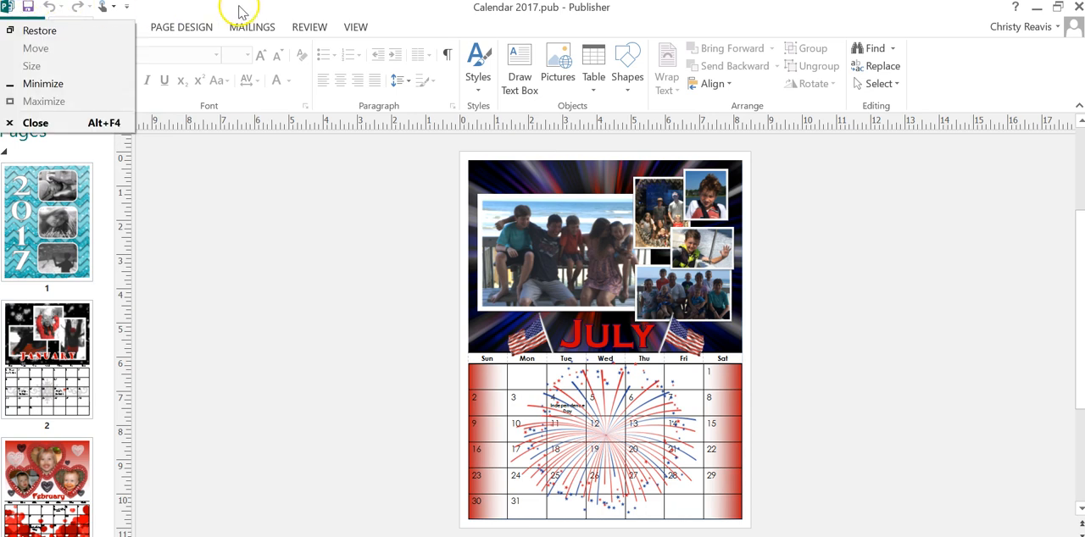
pyautogui.click(182, 10)
pyautogui.click(18, 26)
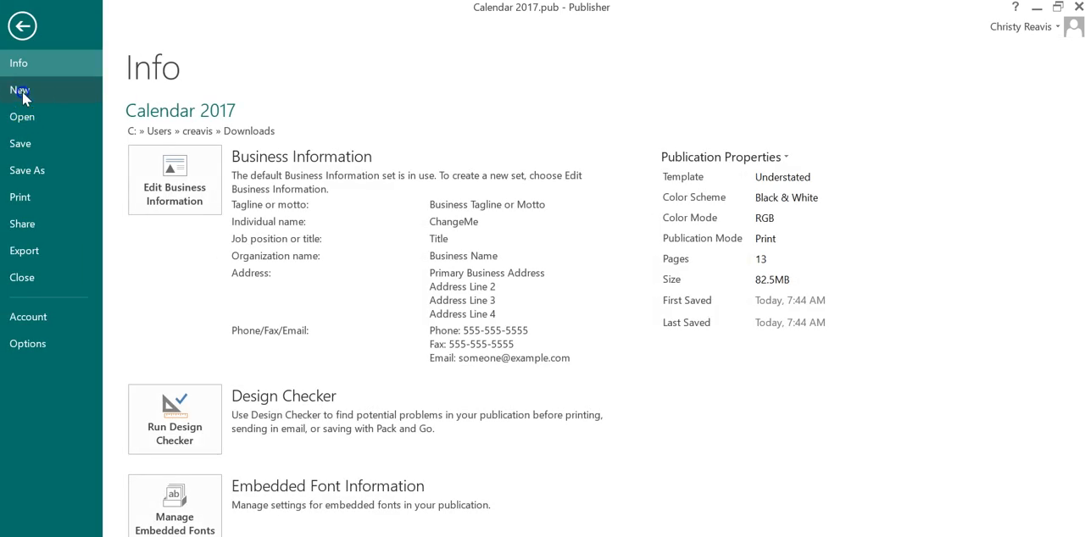
pyautogui.click(22, 93)
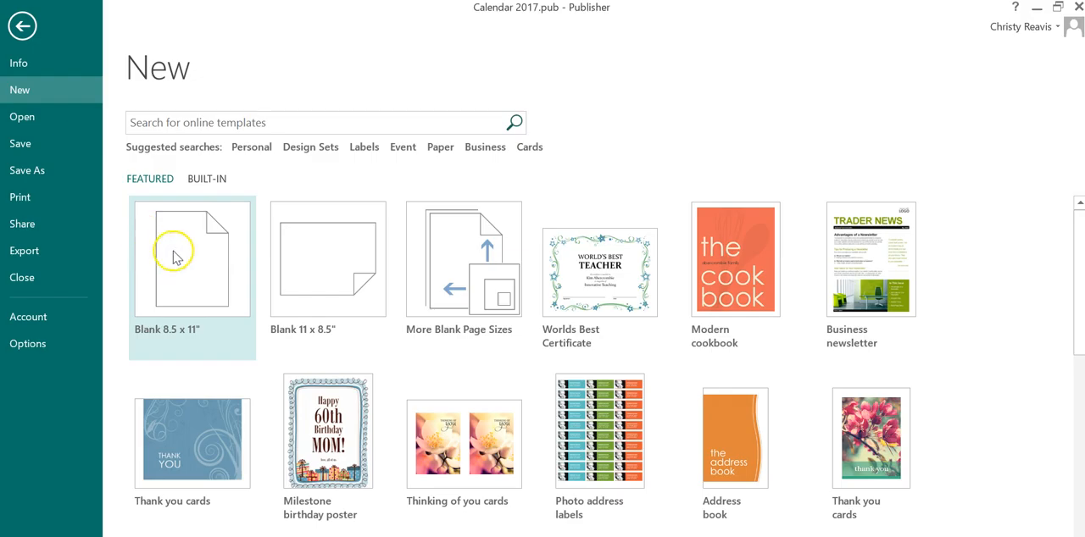
pyautogui.click(167, 259)
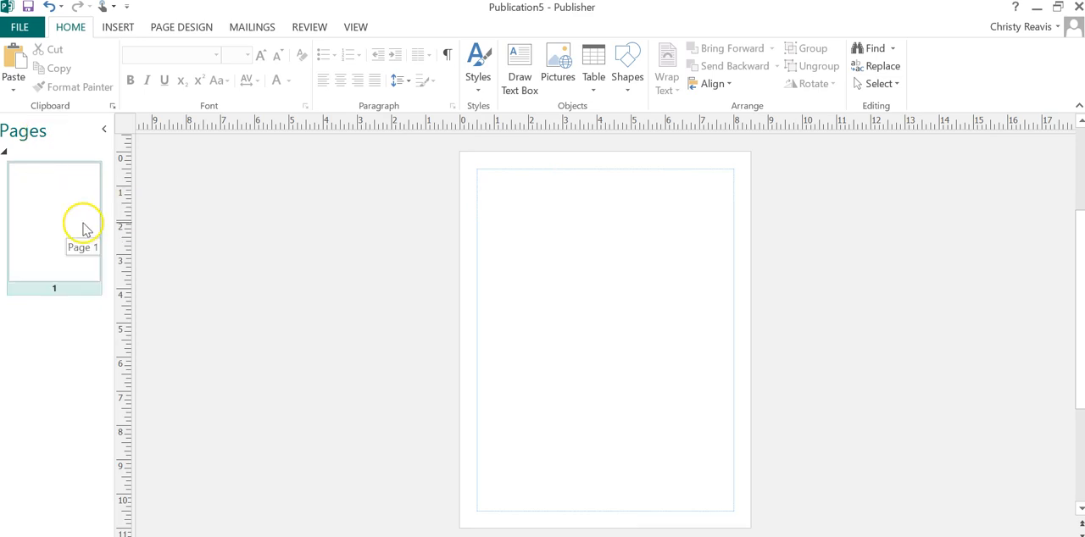
# Step: Start changing the blank publication's template and select the full-page Understated design from the built-in calendars
pyautogui.click(188, 27)
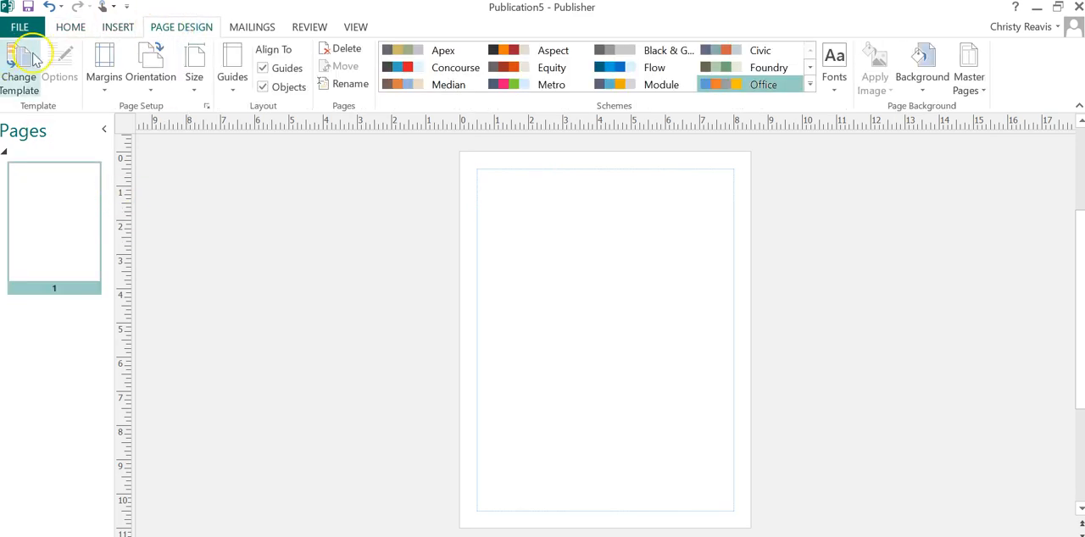
pyautogui.click(17, 74)
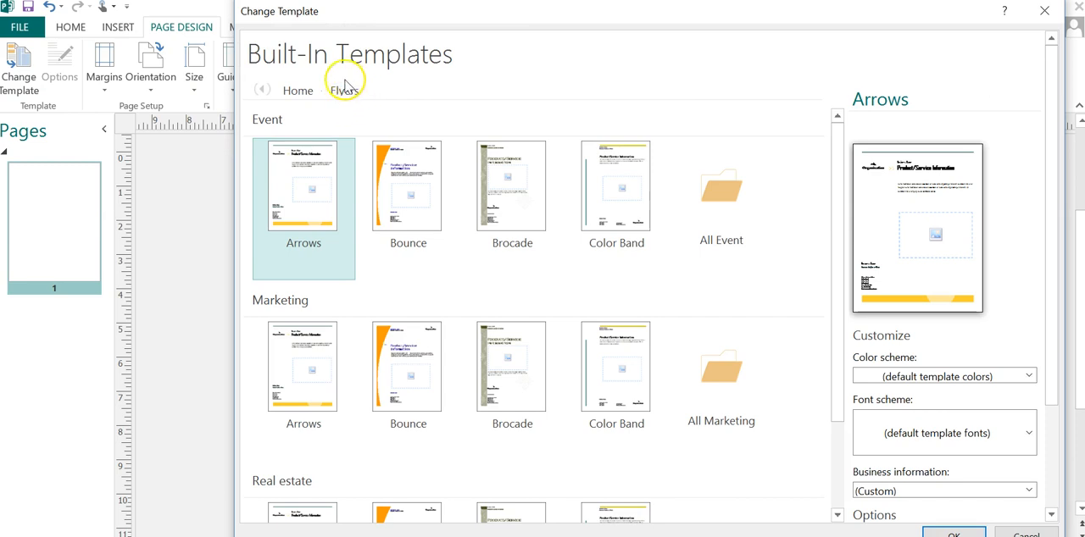
pyautogui.click(301, 95)
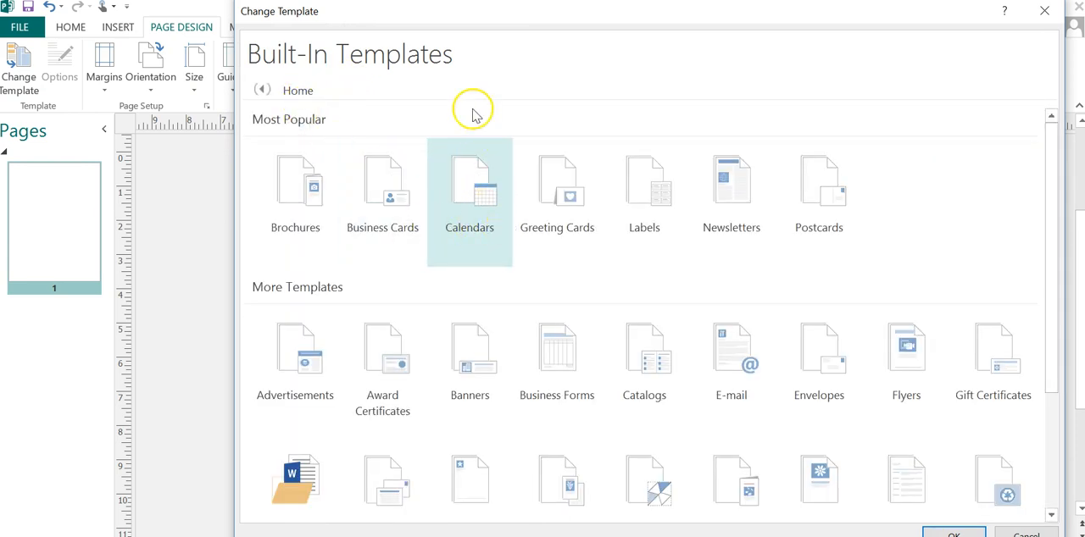
pyautogui.click(456, 192)
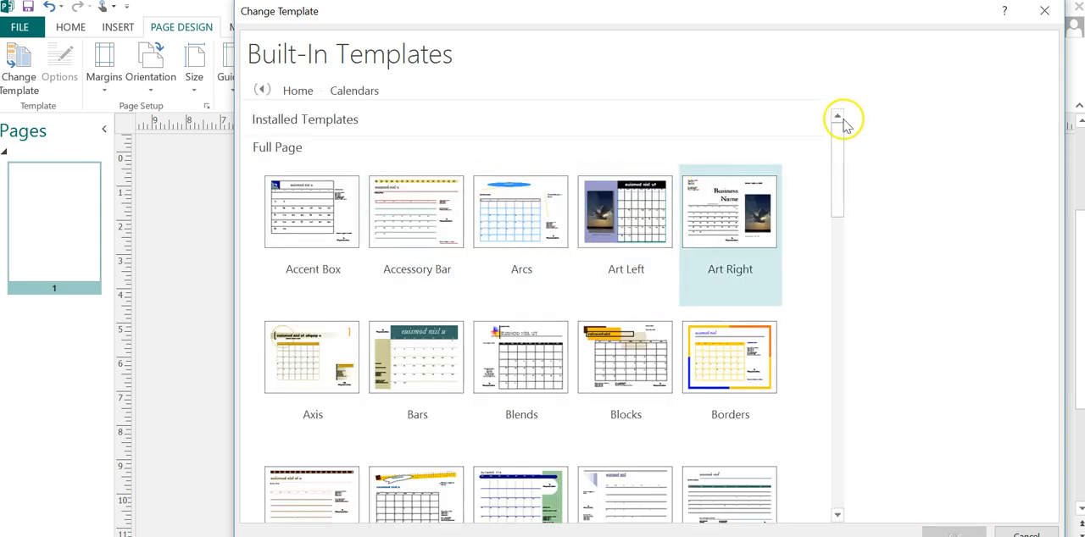
pyautogui.moveTo(836, 127); pyautogui.dragTo(850, 378)
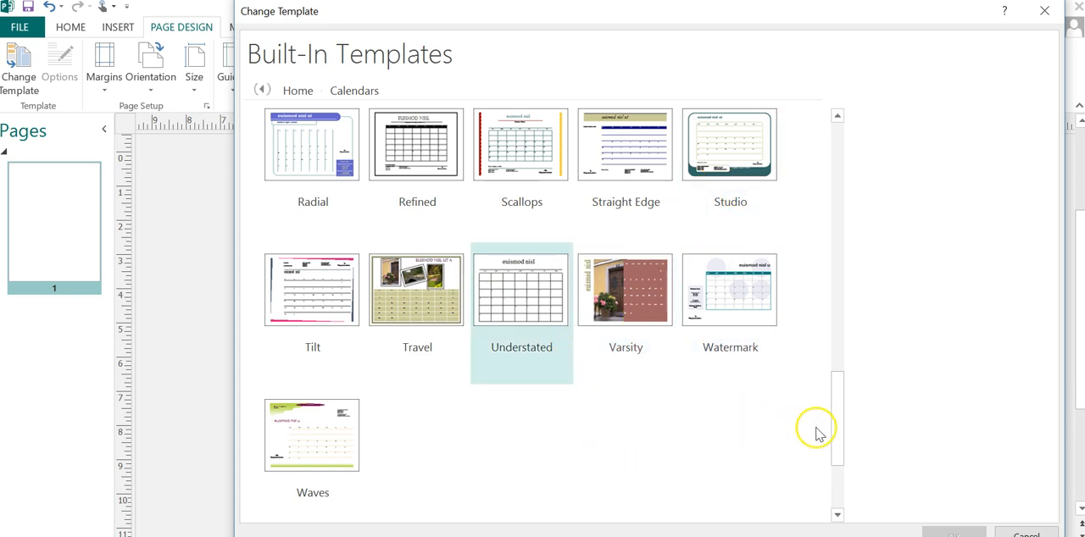
pyautogui.moveTo(838, 442); pyautogui.dragTo(842, 419)
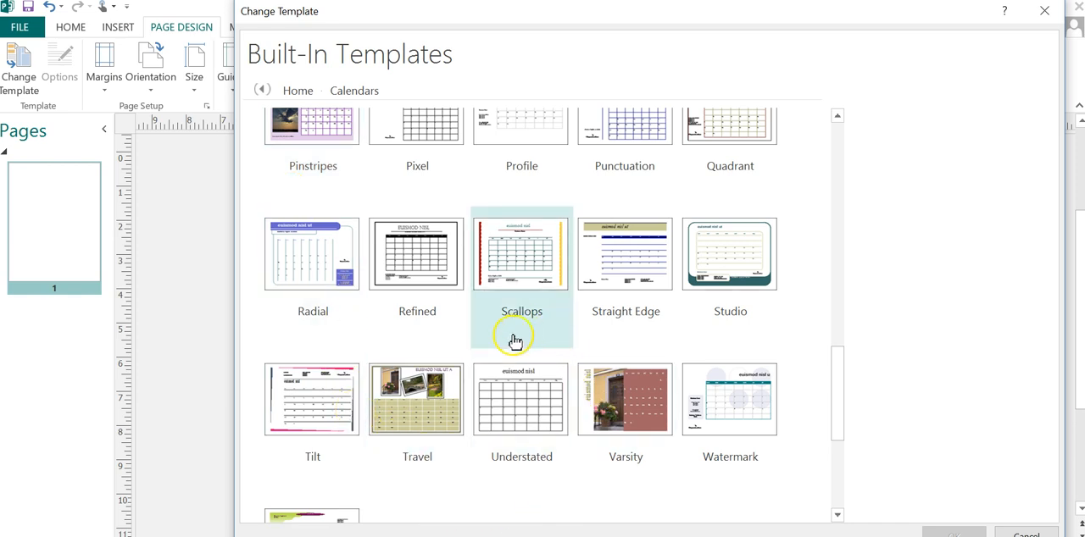
pyautogui.click(516, 409)
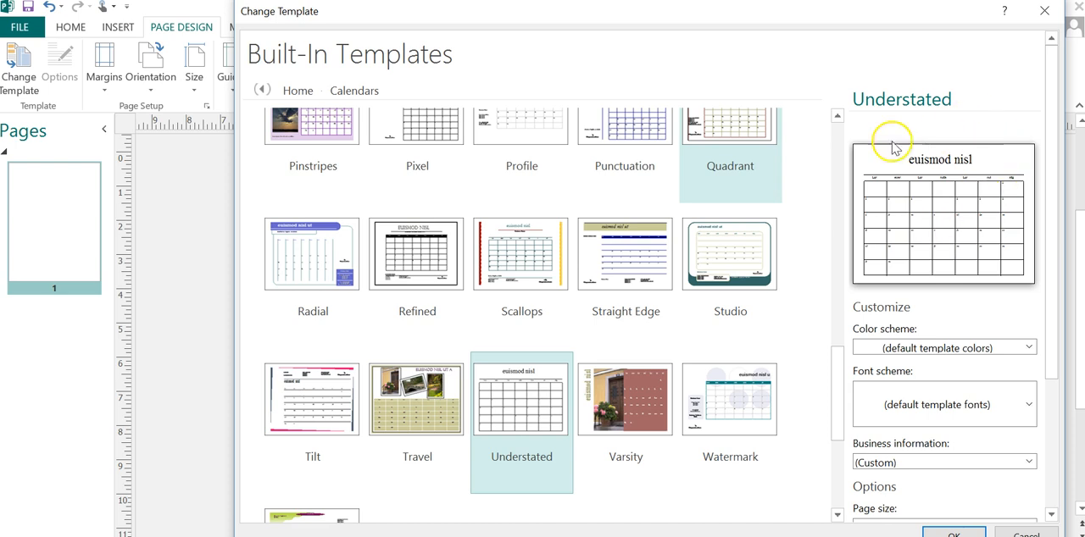
# Step: Set the Understated calendar template's page size to Portrait
pyautogui.moveTo(1051, 159); pyautogui.dragTo(1055, 263)
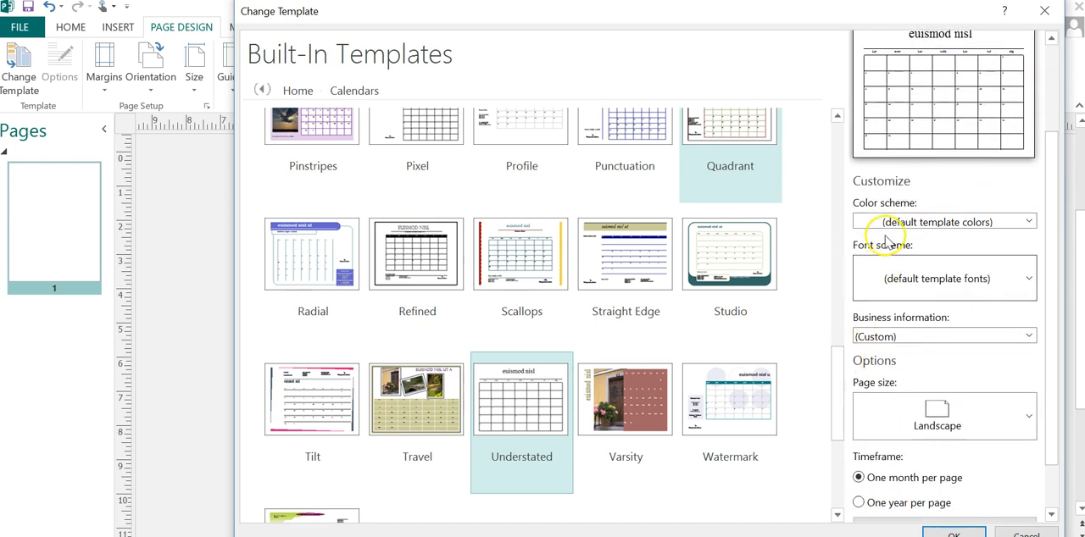
pyautogui.click(921, 414)
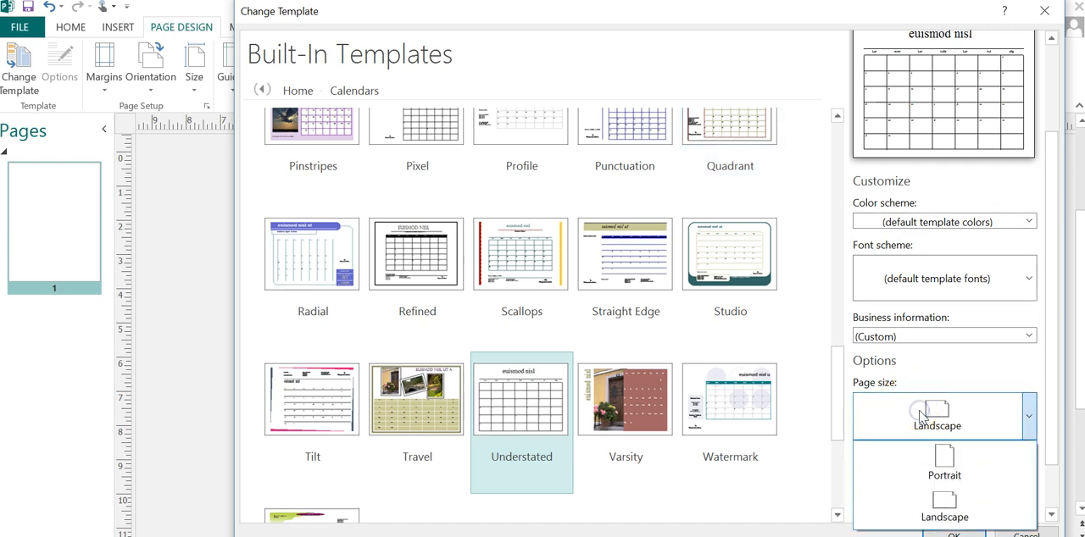
pyautogui.click(941, 463)
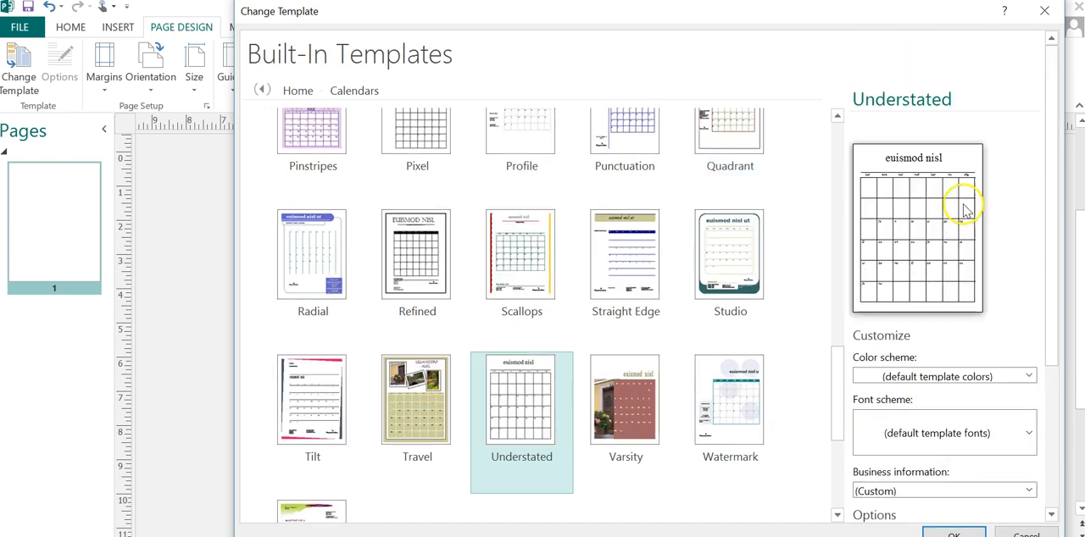
# Step: Set the calendar dates from January 2018 to December 2018 and apply the template to the current publication
pyautogui.moveTo(1046, 150); pyautogui.dragTo(1070, 349)
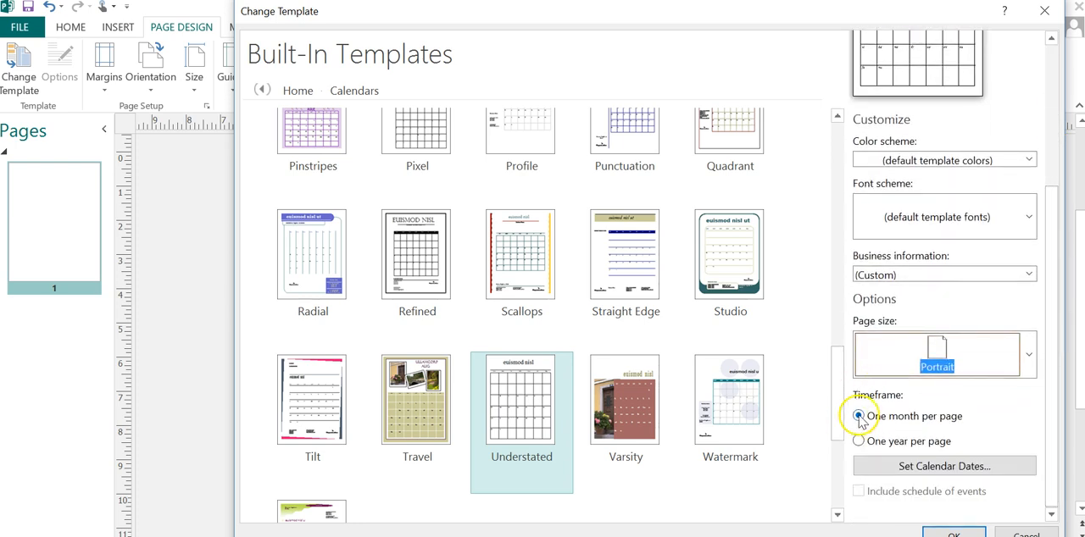
pyautogui.click(924, 468)
pyautogui.click(539, 290)
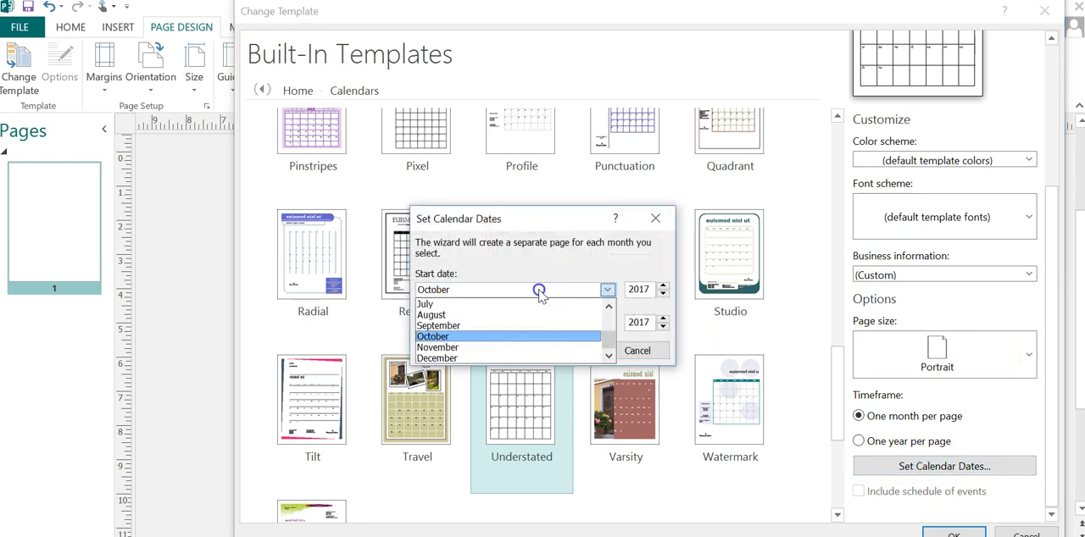
pyautogui.scroll(2, 585, 322)
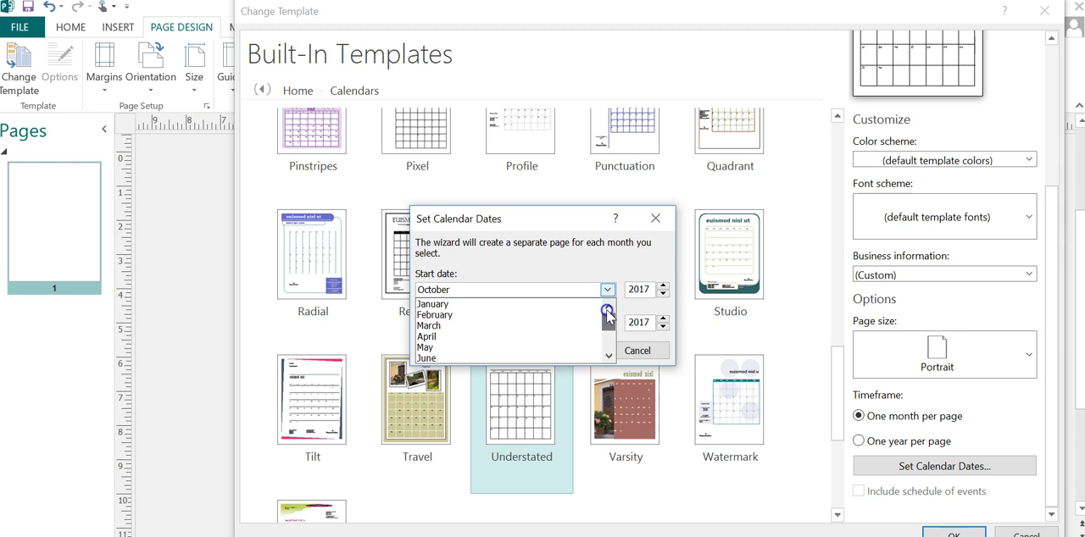
pyautogui.click(573, 305)
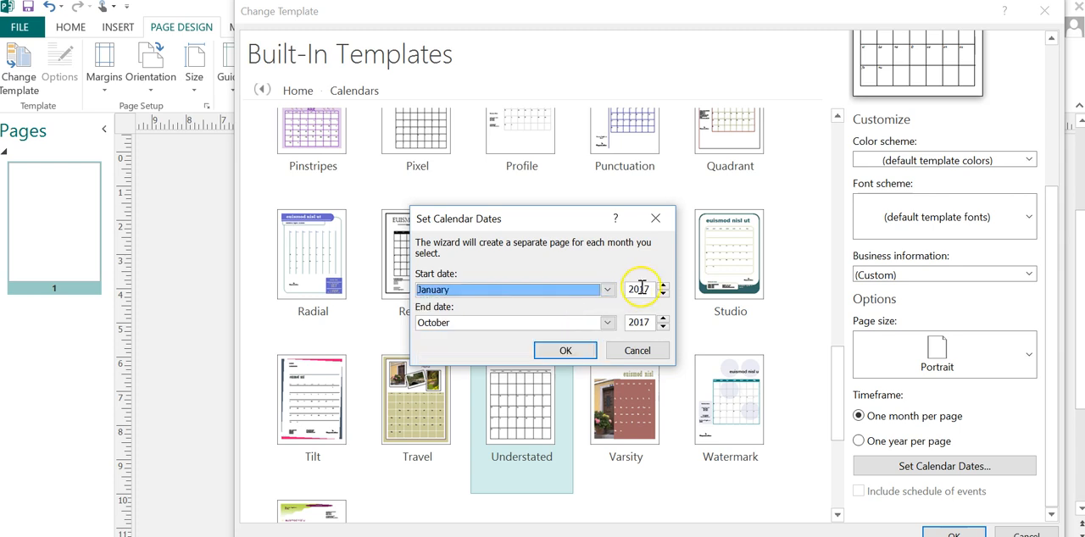
pyautogui.click(547, 322)
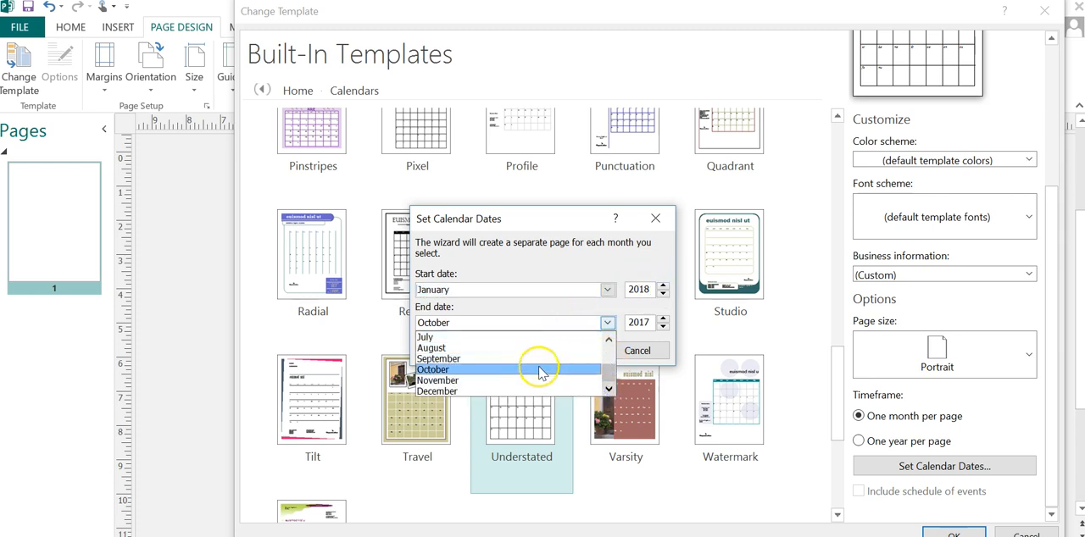
pyautogui.click(537, 390)
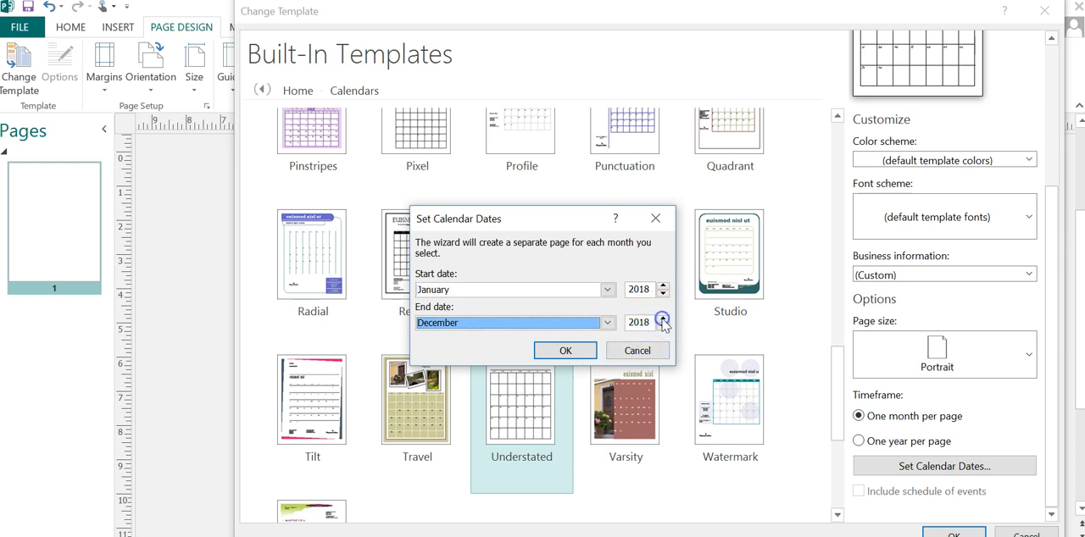
pyautogui.click(563, 352)
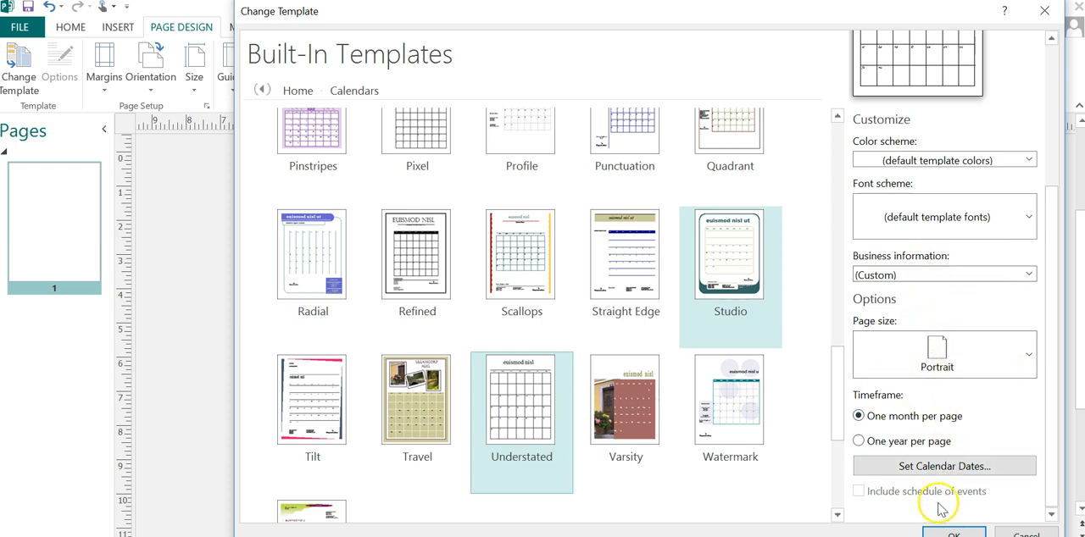
pyautogui.click(950, 534)
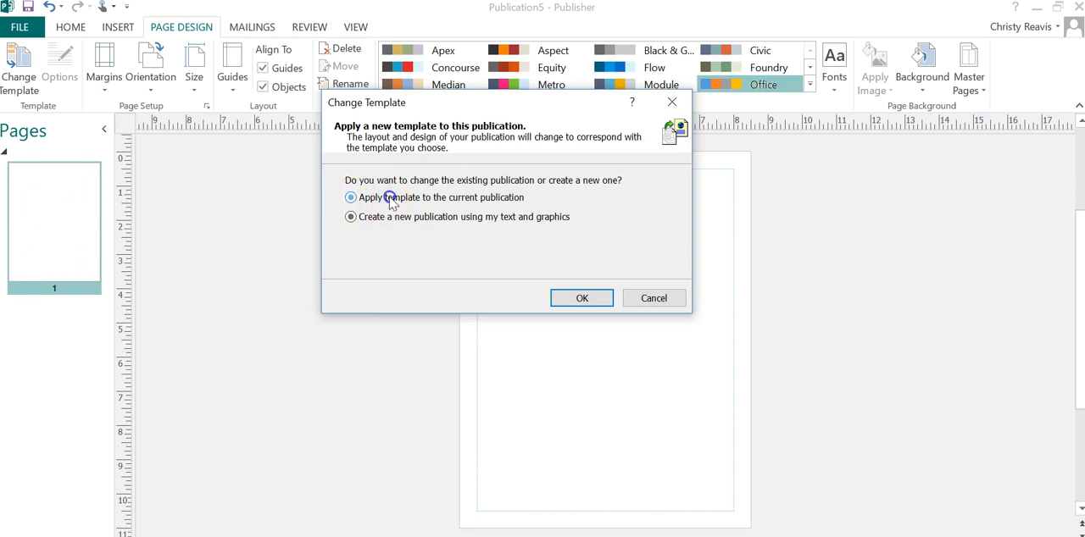
pyautogui.click(575, 301)
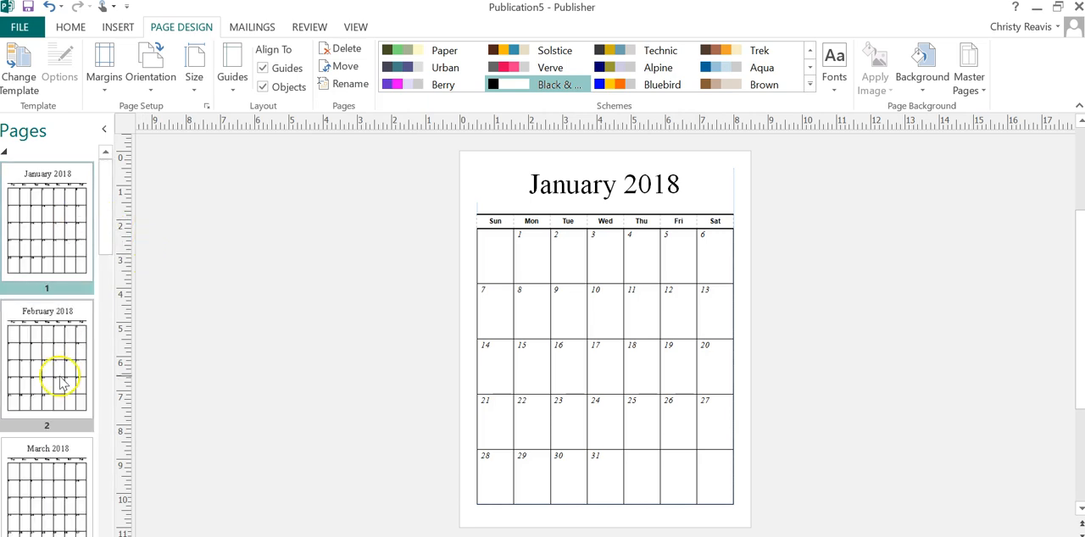
# Step: Look through the generated month pages up to December 2018 and return to the January 2018 page
pyautogui.scroll(-12, 97, 213)
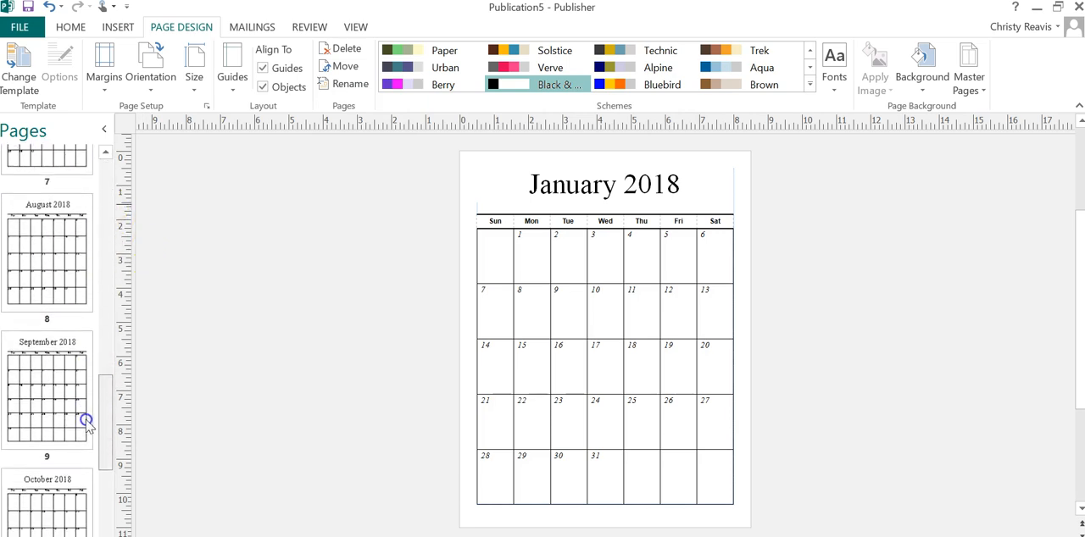
pyautogui.scroll(-3, 94, 466)
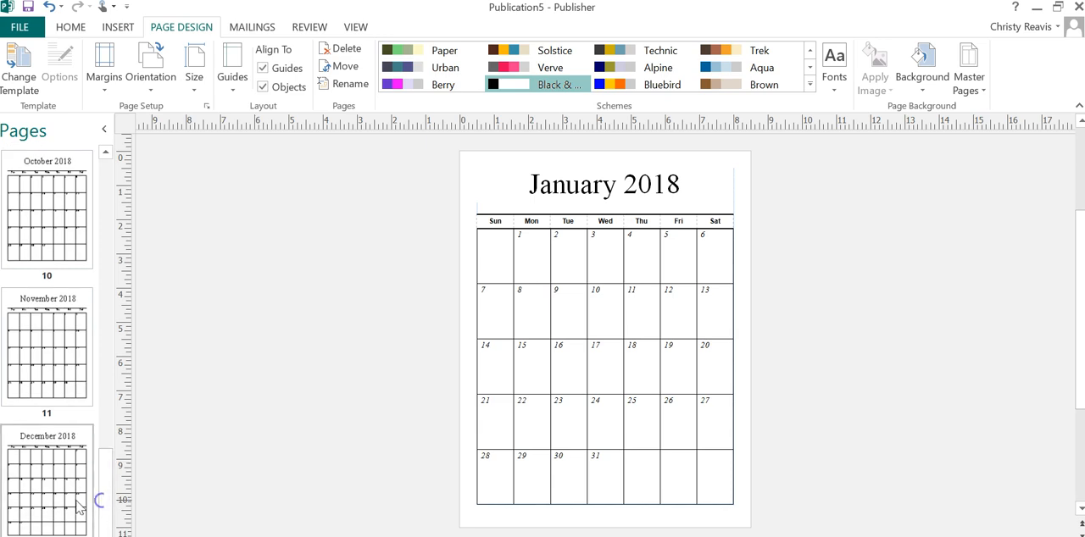
pyautogui.click(85, 495)
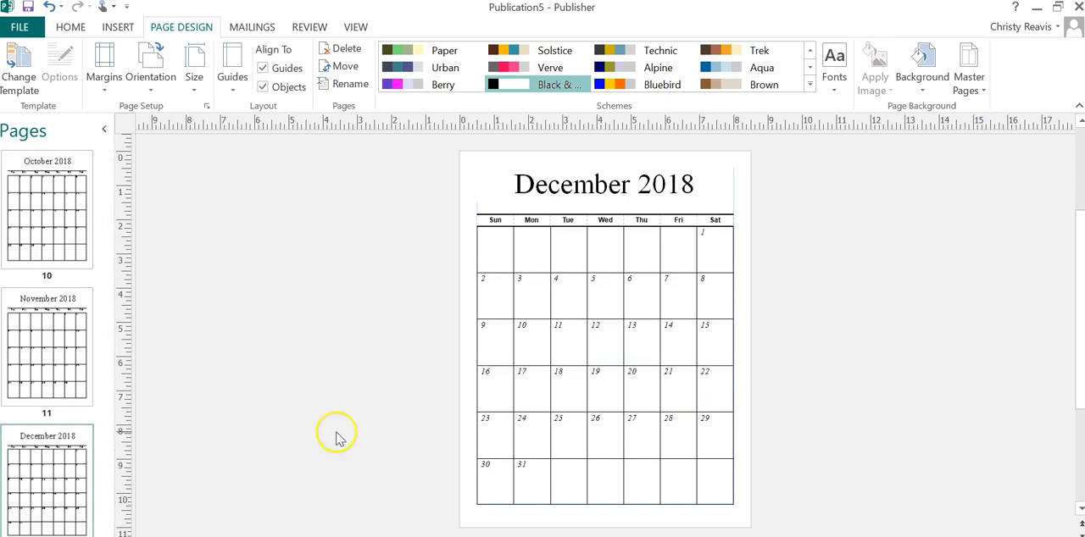
pyautogui.click(566, 418)
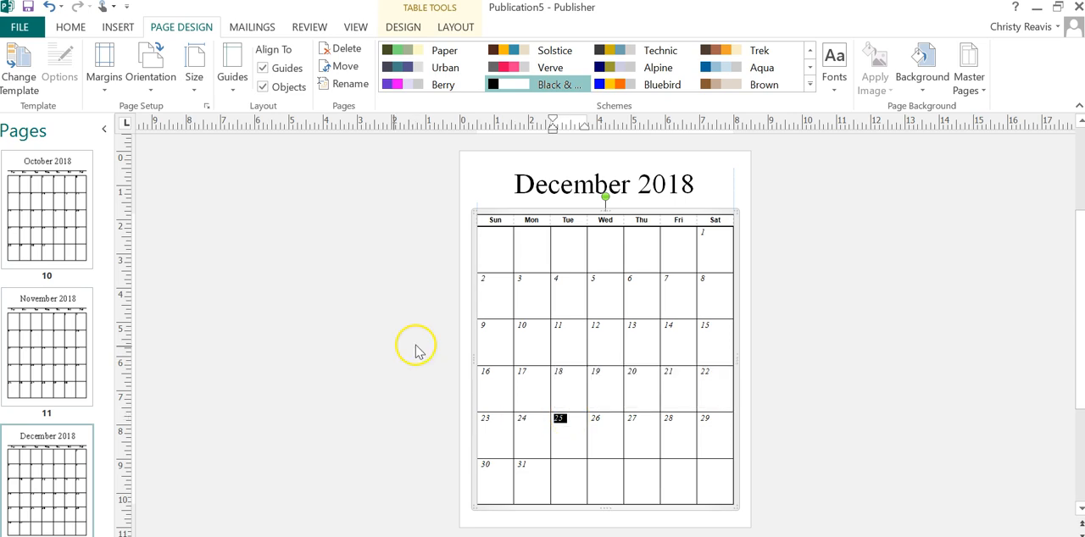
pyautogui.moveTo(112, 482); pyautogui.dragTo(108, 181)
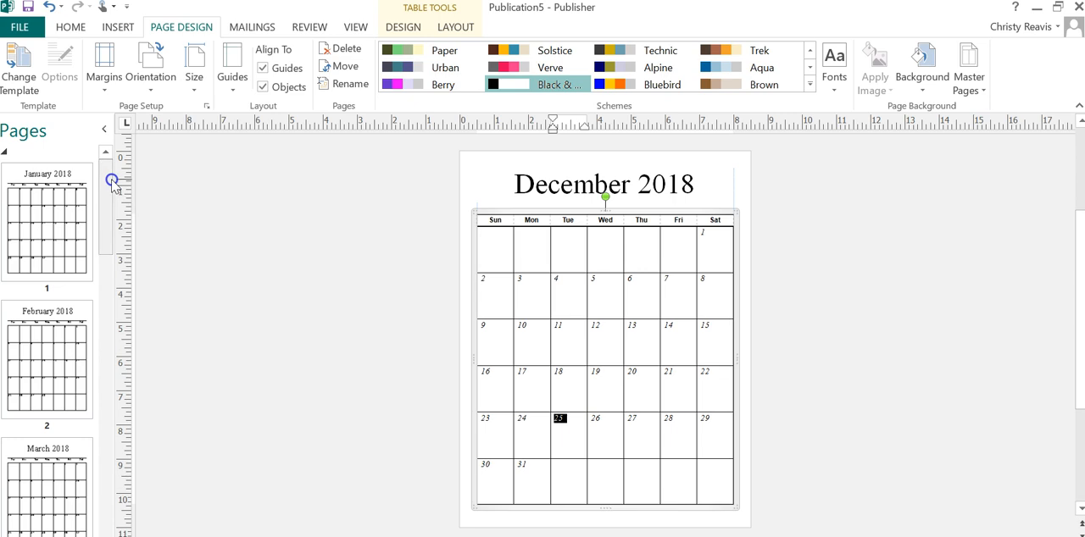
pyautogui.click(45, 203)
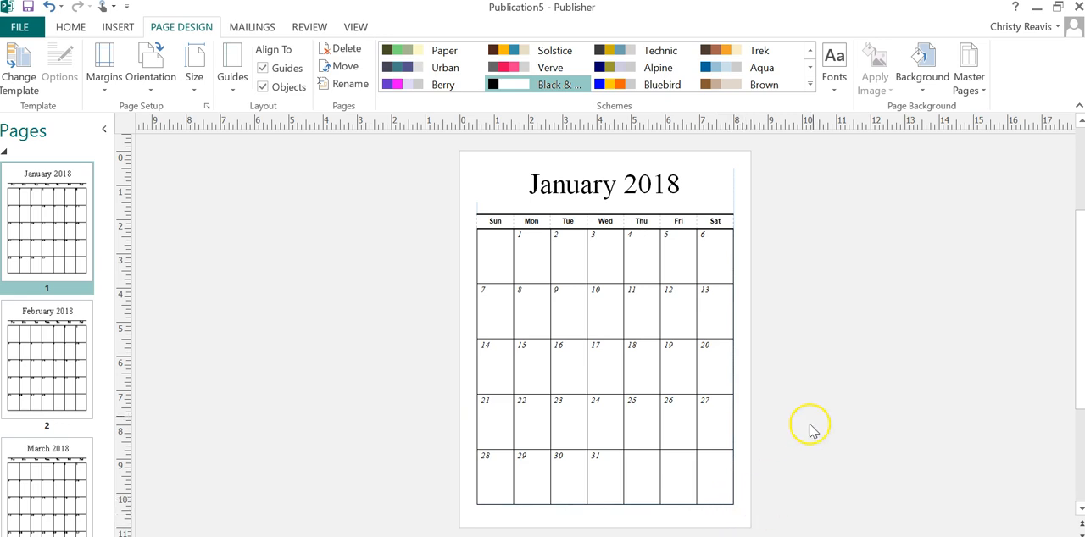
# Step: Apply the Narrow 0.25" page margins and check them on the following month pages before returning to January
pyautogui.click(105, 76)
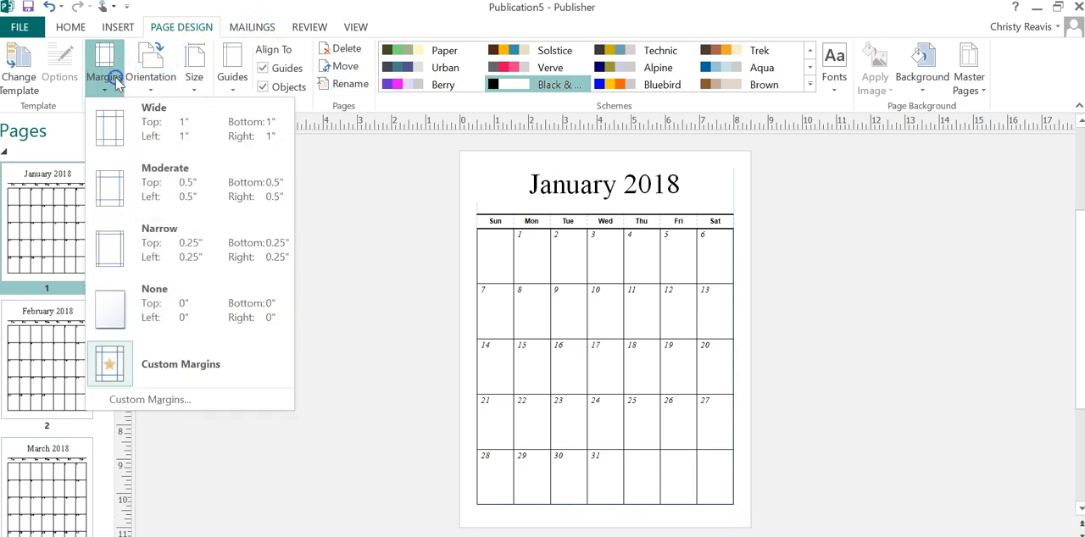
pyautogui.click(174, 252)
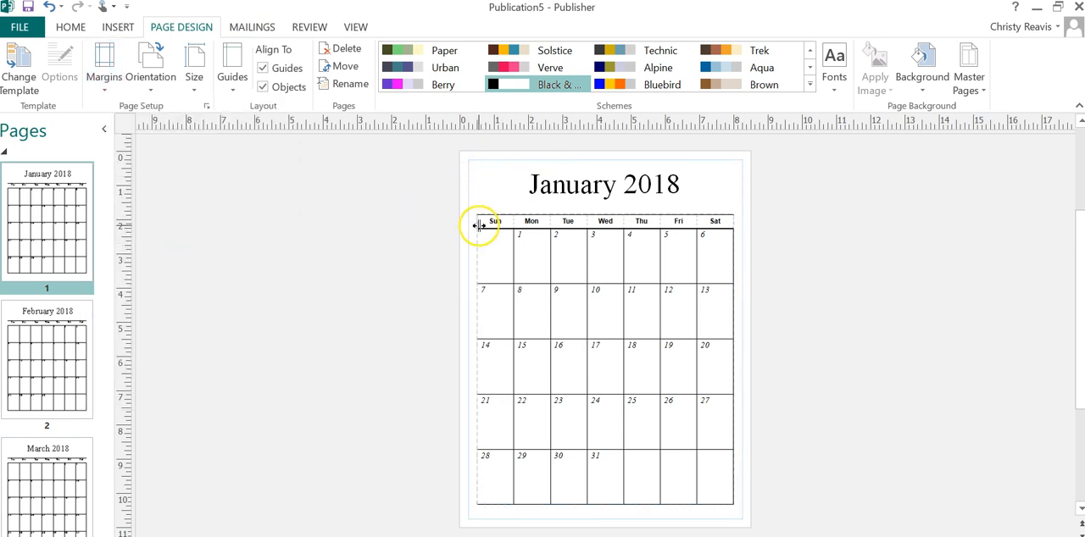
pyautogui.click(61, 338)
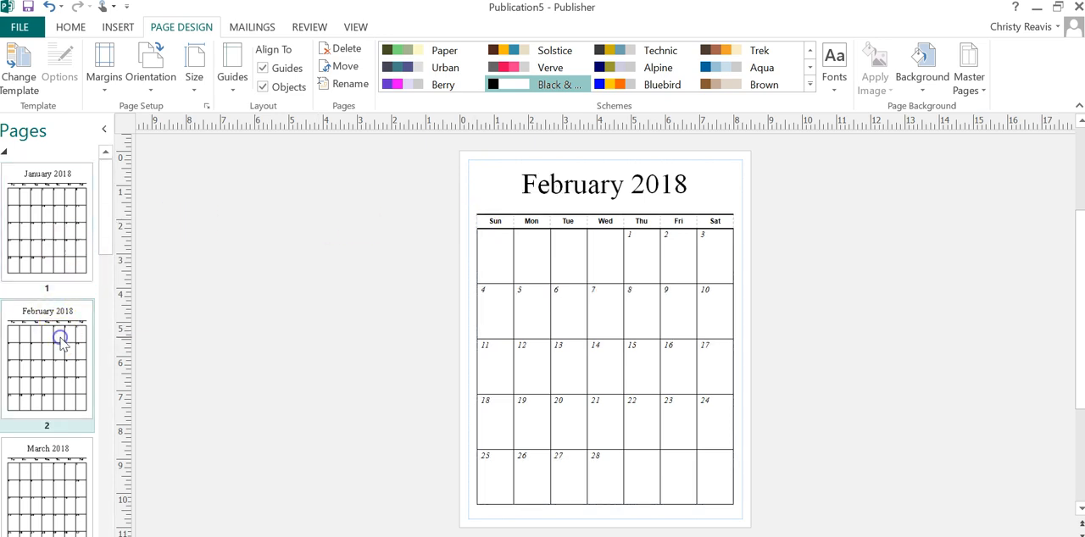
pyautogui.click(60, 481)
pyautogui.click(50, 239)
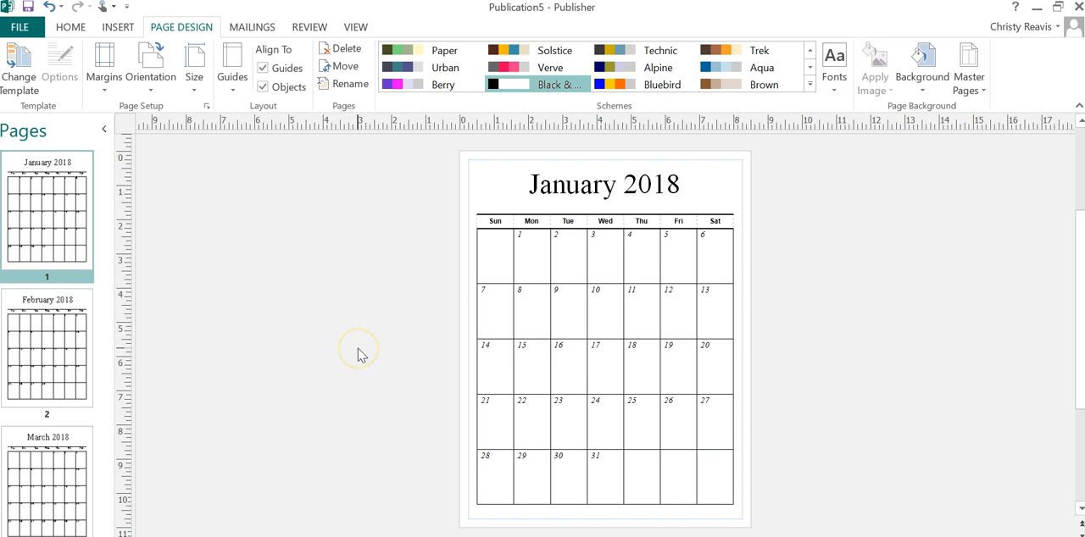
# Step: Resize the January date table to span the page between the side margins, from about 5.8 inches down to the lower margin
pyautogui.click(495, 256)
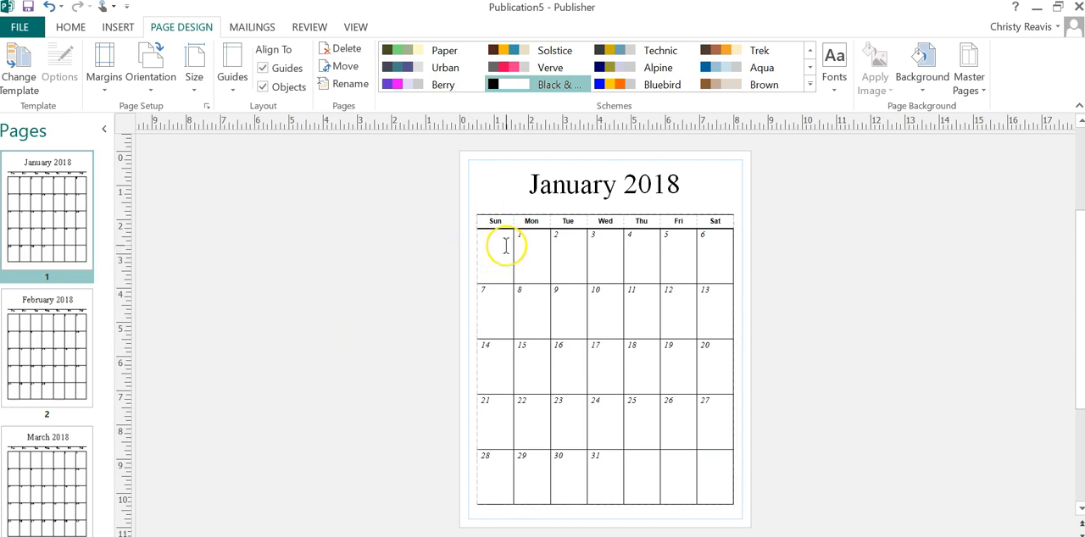
pyautogui.click(503, 242)
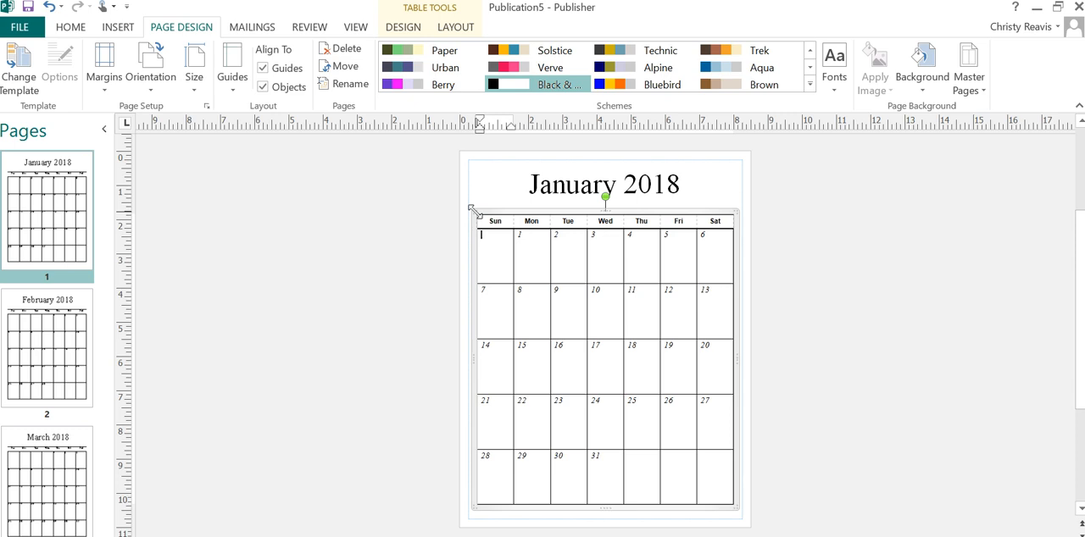
pyautogui.moveTo(473, 266); pyautogui.dragTo(389, 254)
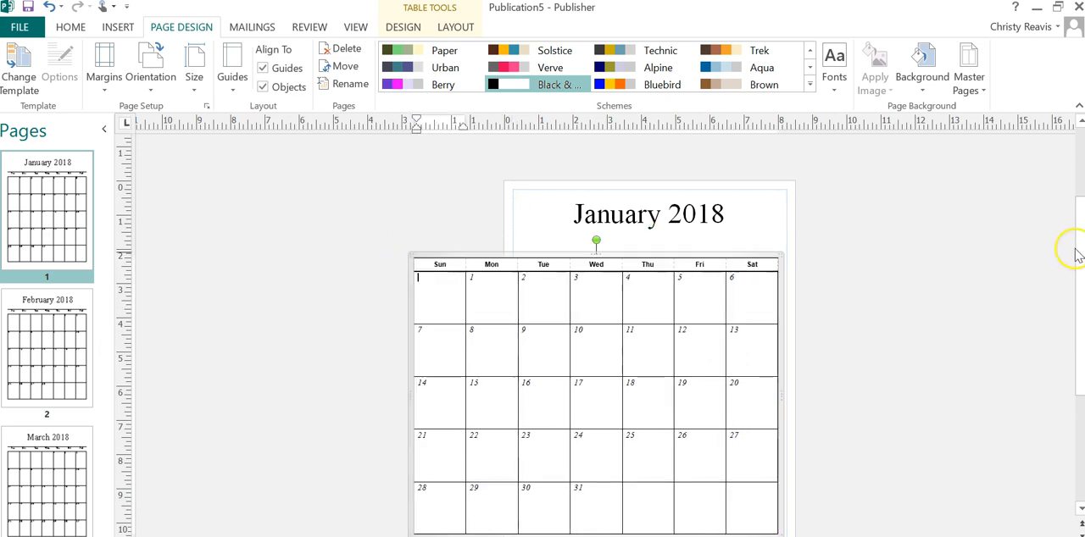
pyautogui.moveTo(1079, 242); pyautogui.dragTo(1079, 268)
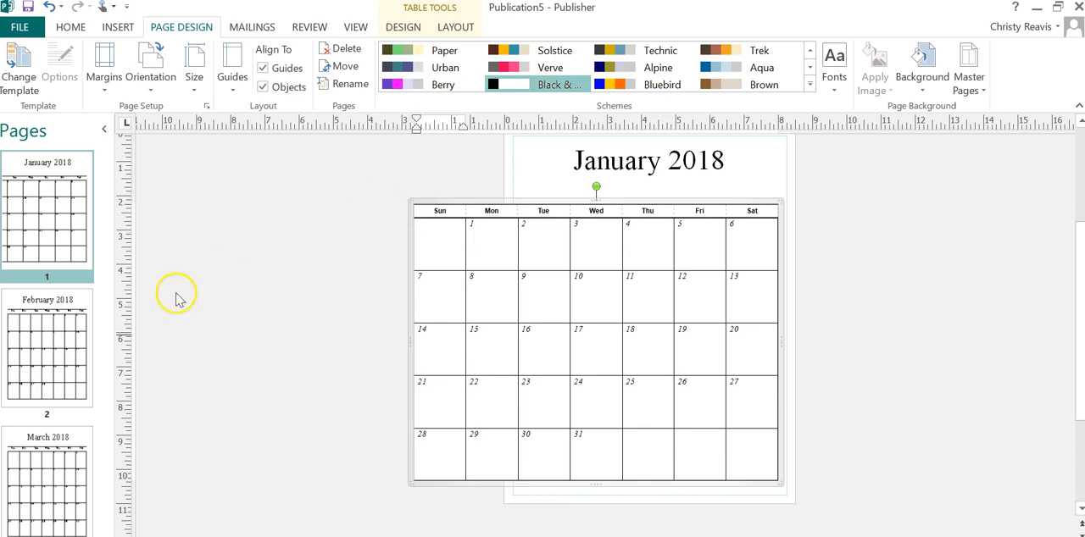
pyautogui.click(414, 194)
pyautogui.click(412, 205)
pyautogui.moveTo(412, 201); pyautogui.dragTo(515, 327)
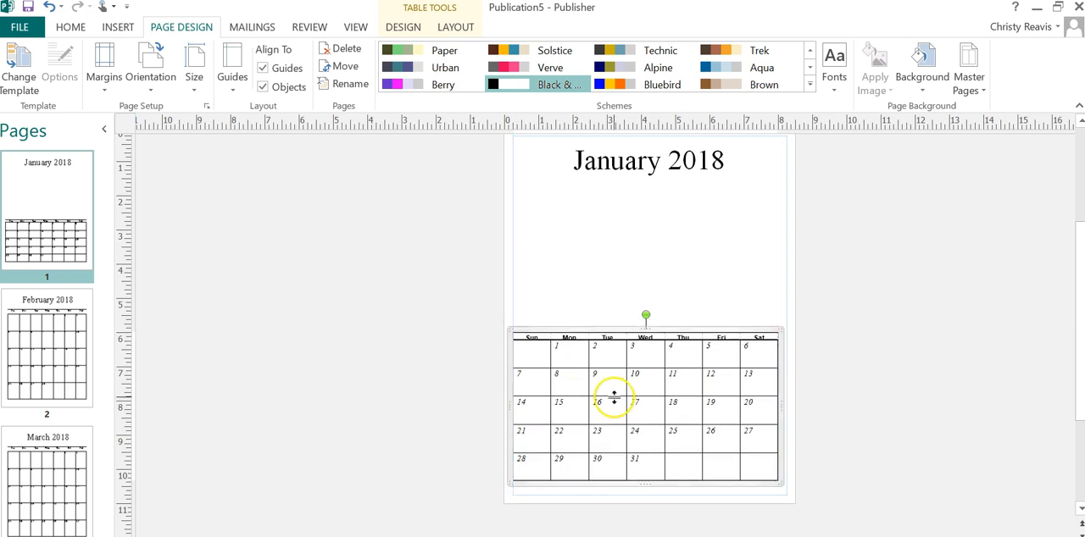
pyautogui.moveTo(780, 483); pyautogui.dragTo(791, 498)
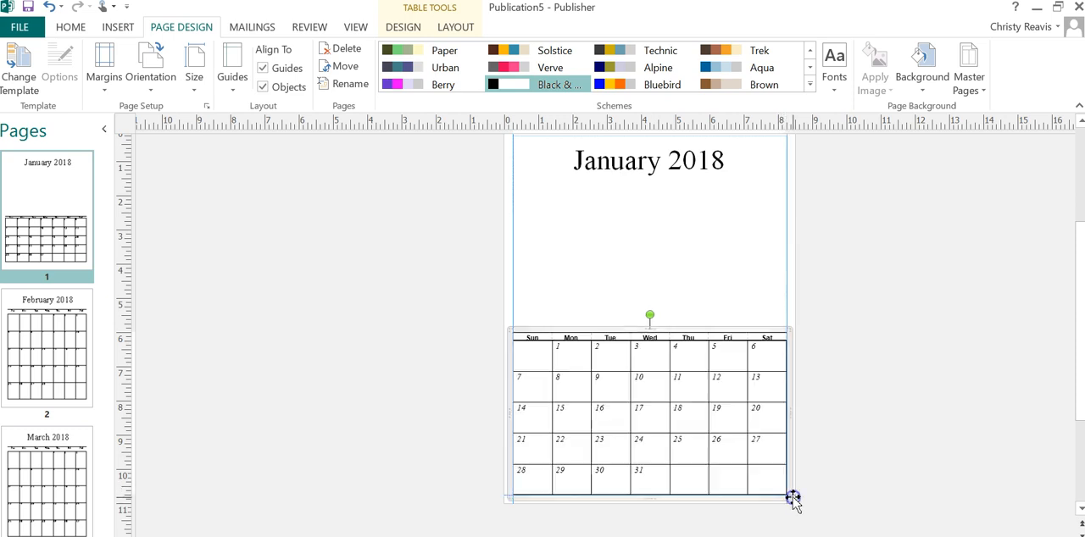
pyautogui.click(838, 466)
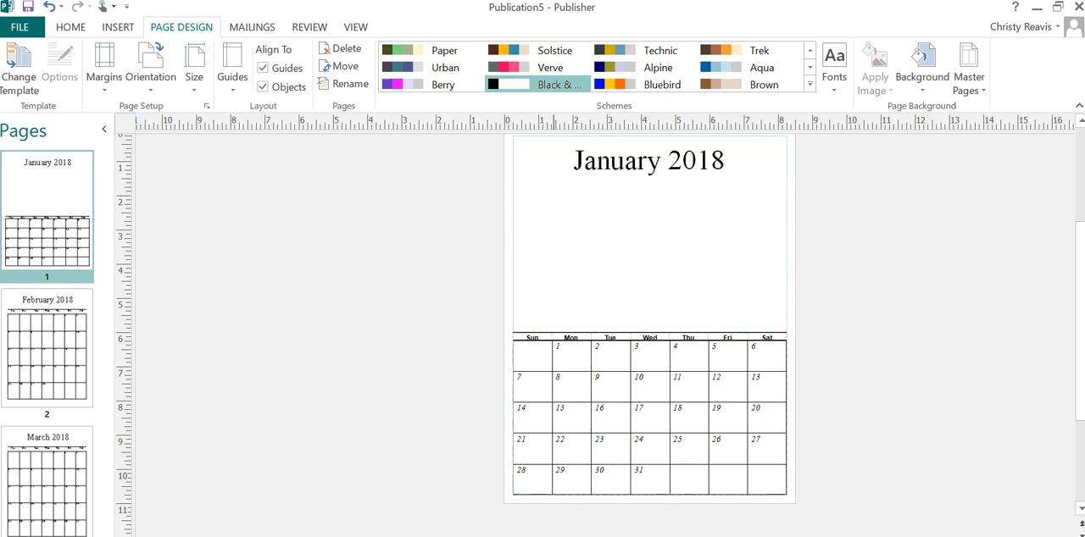
# Step: Raise the upper border of the January table's weekday header row slightly to make the row taller
pyautogui.click(602, 333)
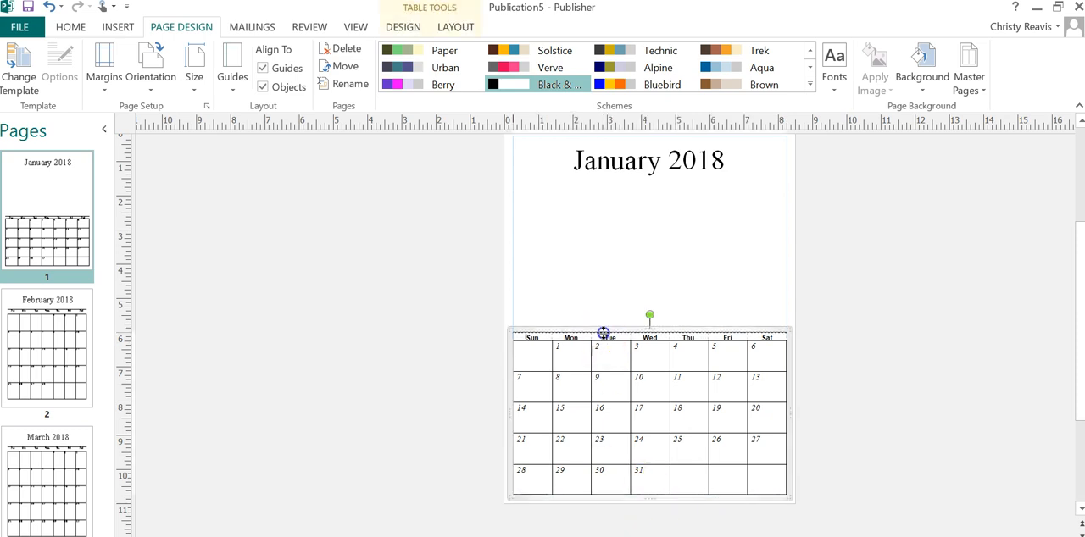
pyautogui.moveTo(602, 331); pyautogui.dragTo(603, 329)
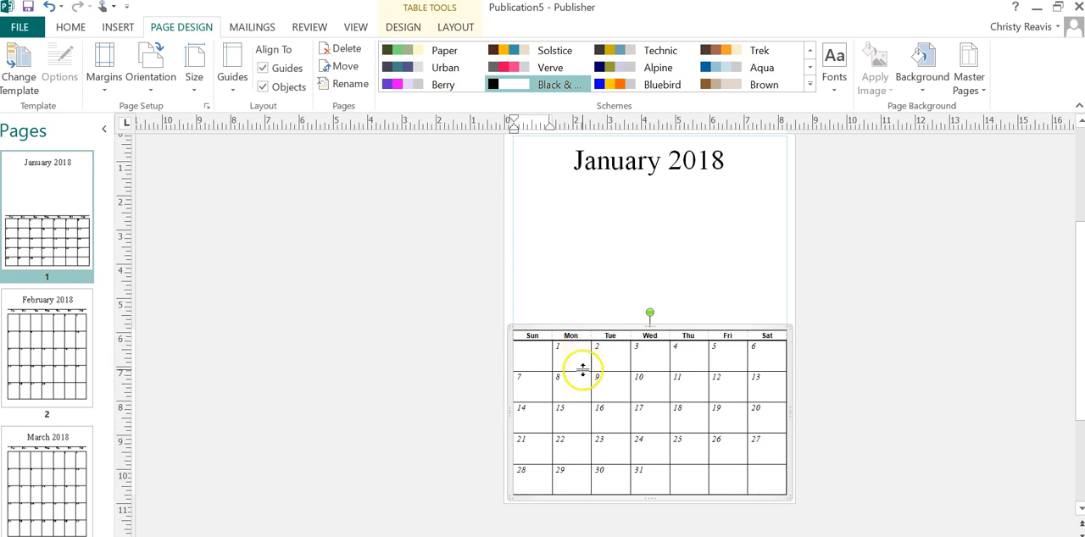
# Step: Try making the first week's row of the January table taller and undo the change
pyautogui.moveTo(584, 379); pyautogui.dragTo(584, 383)
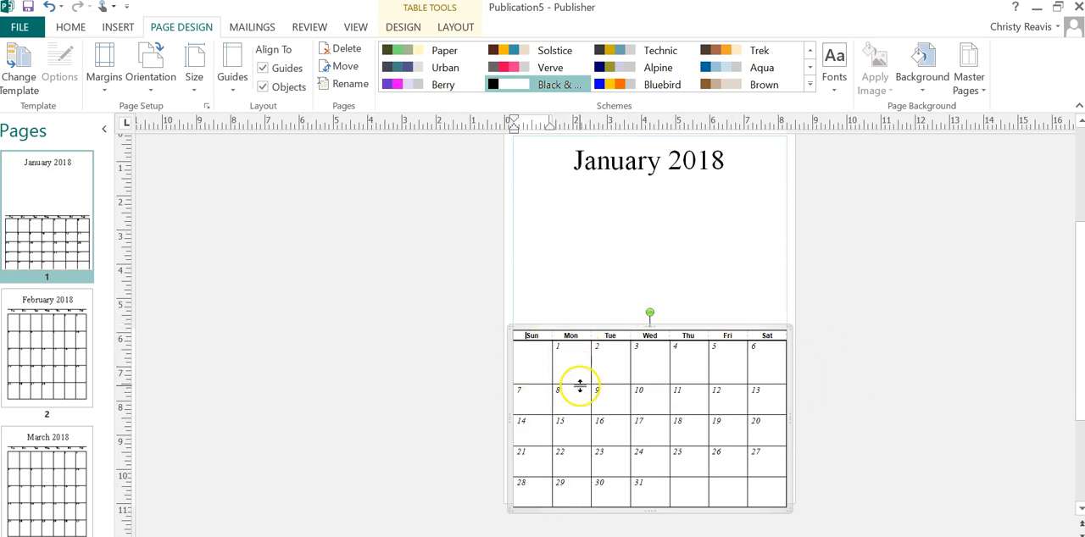
pyautogui.hotkey('ctrl', 'z')
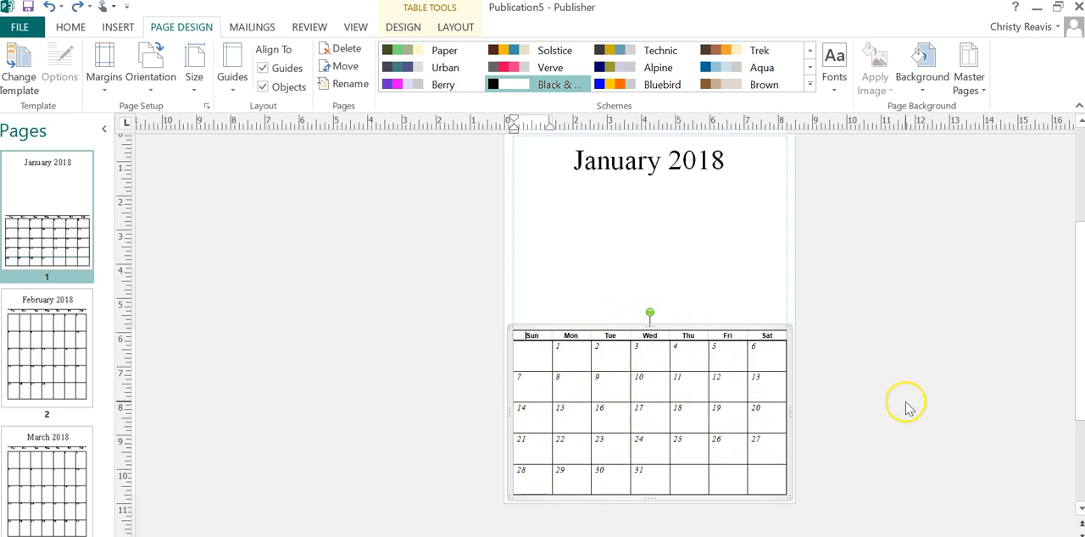
pyautogui.click(812, 411)
# Step: Delete the "January 2018" title text box from the page
pyautogui.moveTo(1079, 395); pyautogui.dragTo(1079, 373)
pyautogui.click(626, 221)
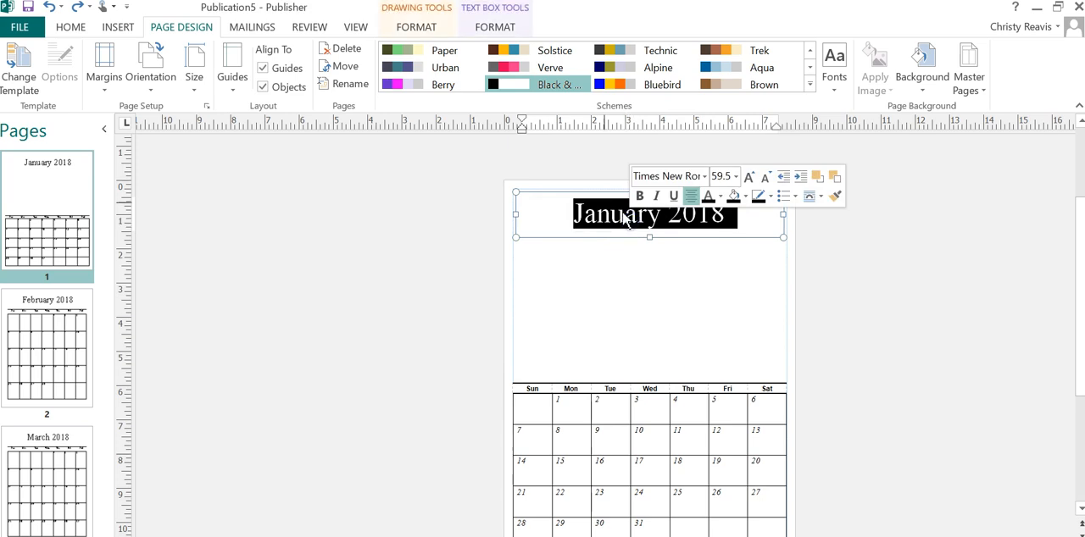
pyautogui.click(568, 197)
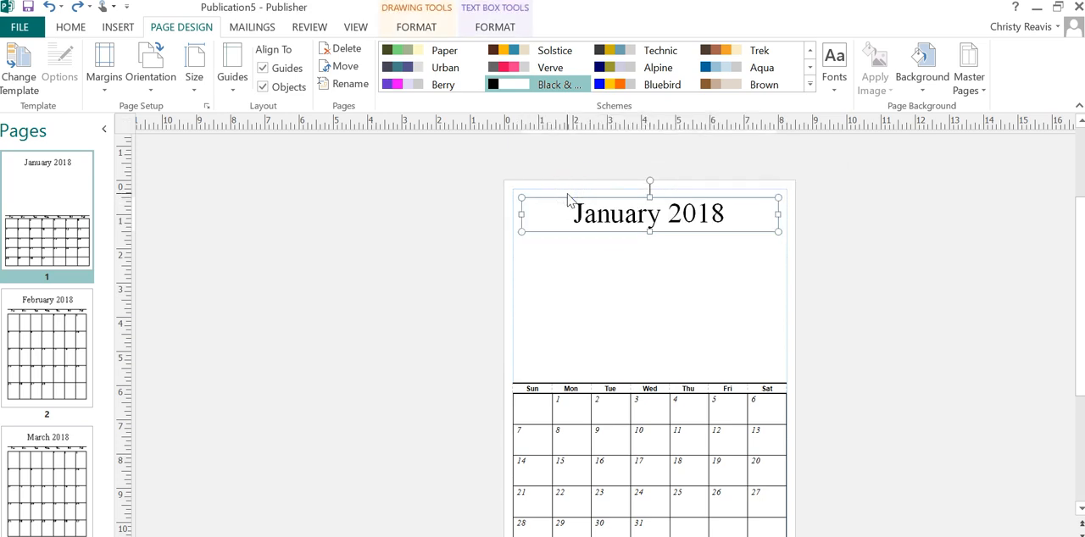
pyautogui.rightClick(554, 215)
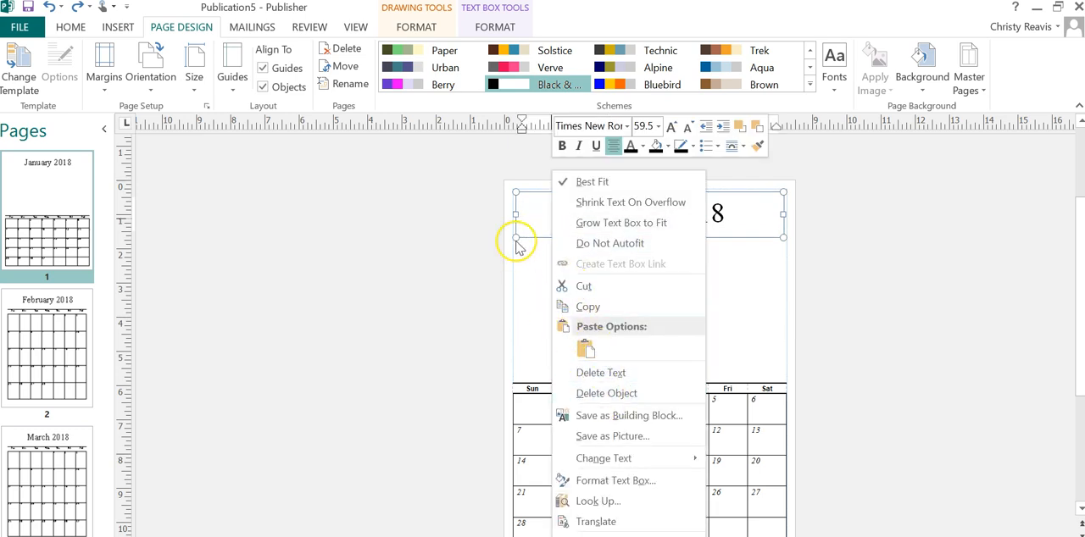
pyautogui.click(536, 242)
pyautogui.click(539, 238)
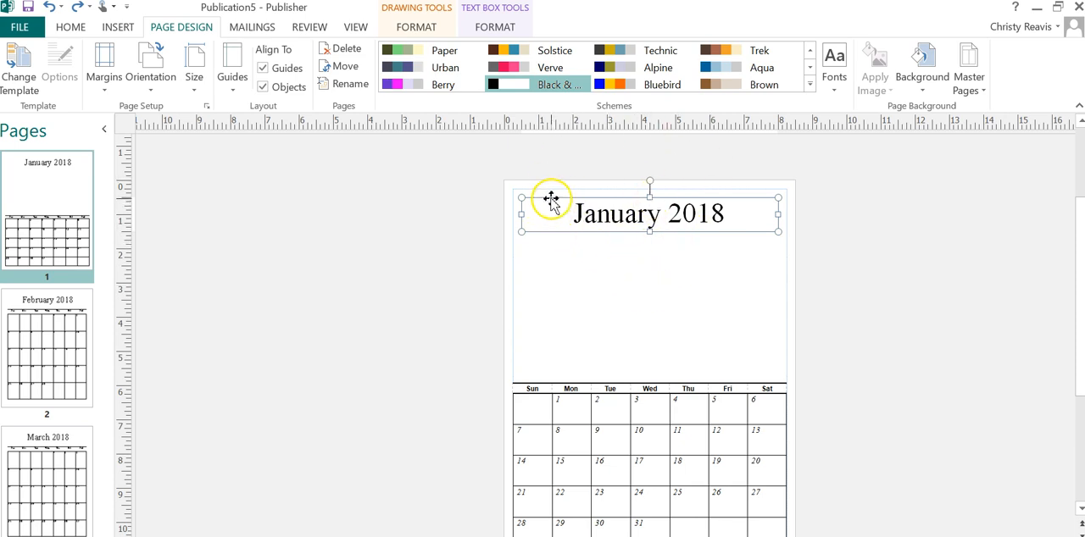
pyautogui.press('Delete')
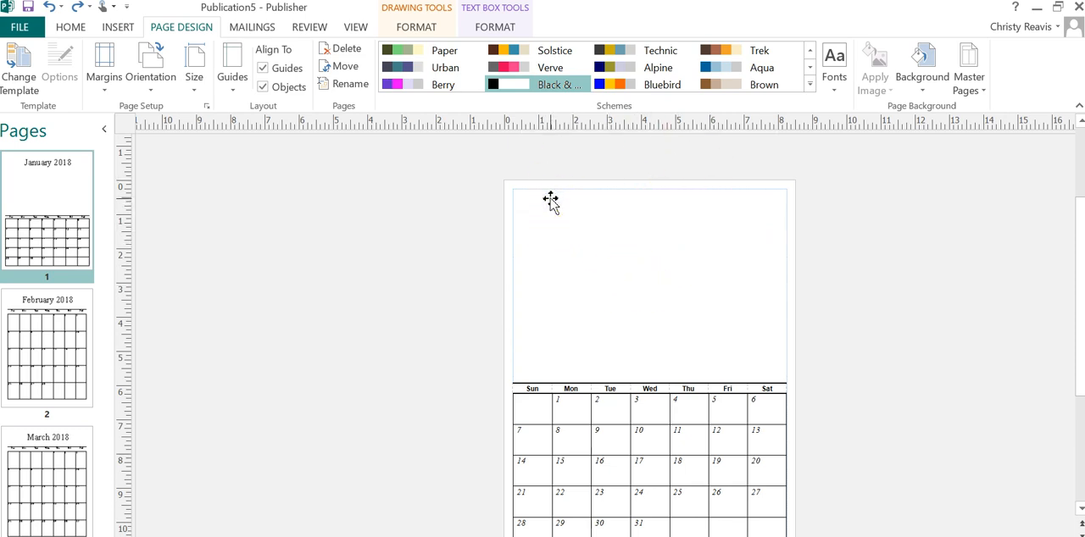
# Step: Delete the "February 2018" title text box from page 2
pyautogui.moveTo(1077, 213); pyautogui.dragTo(1081, 233)
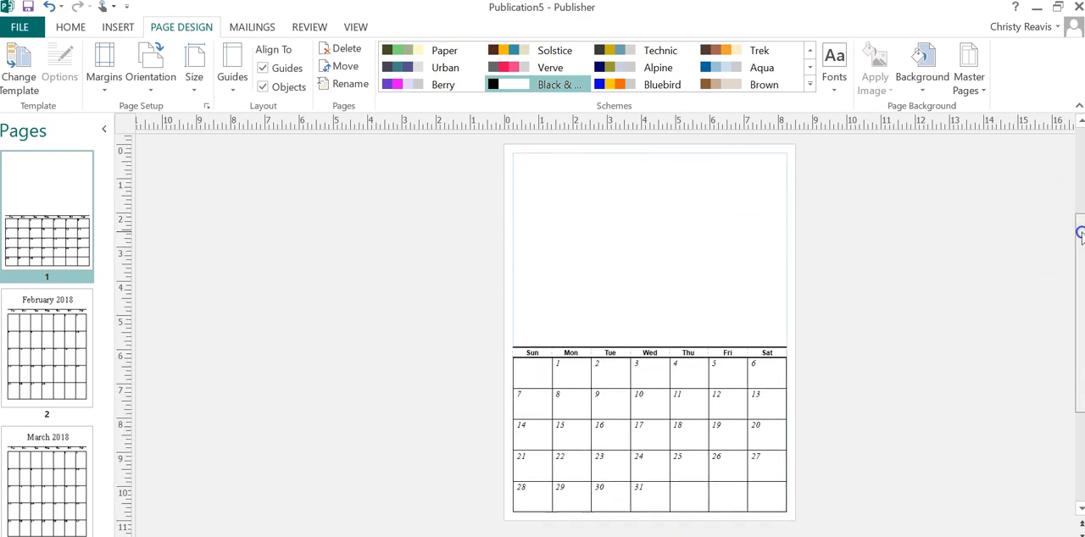
pyautogui.click(34, 378)
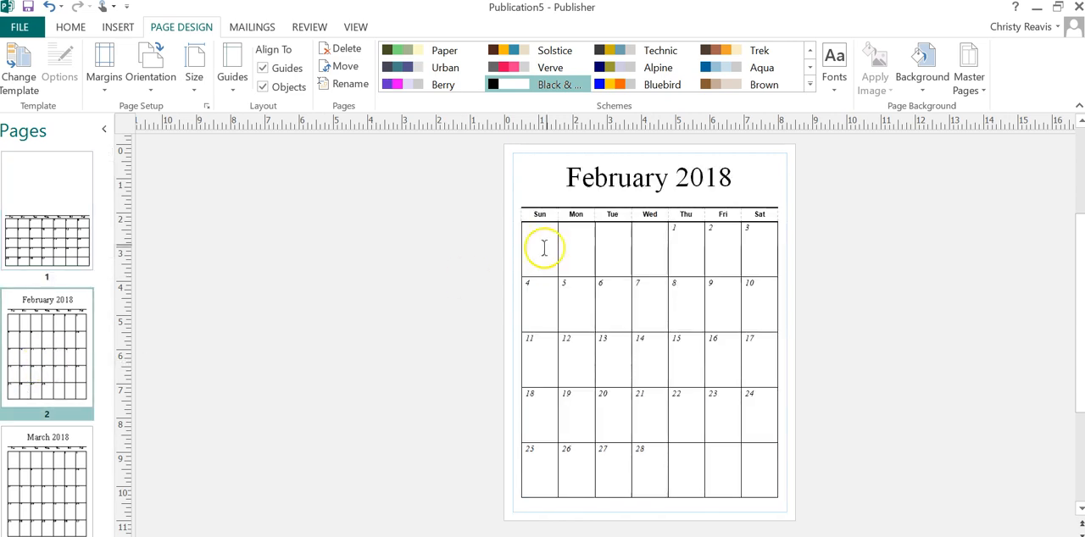
pyautogui.tripleClick(577, 175)
pyautogui.click(544, 158)
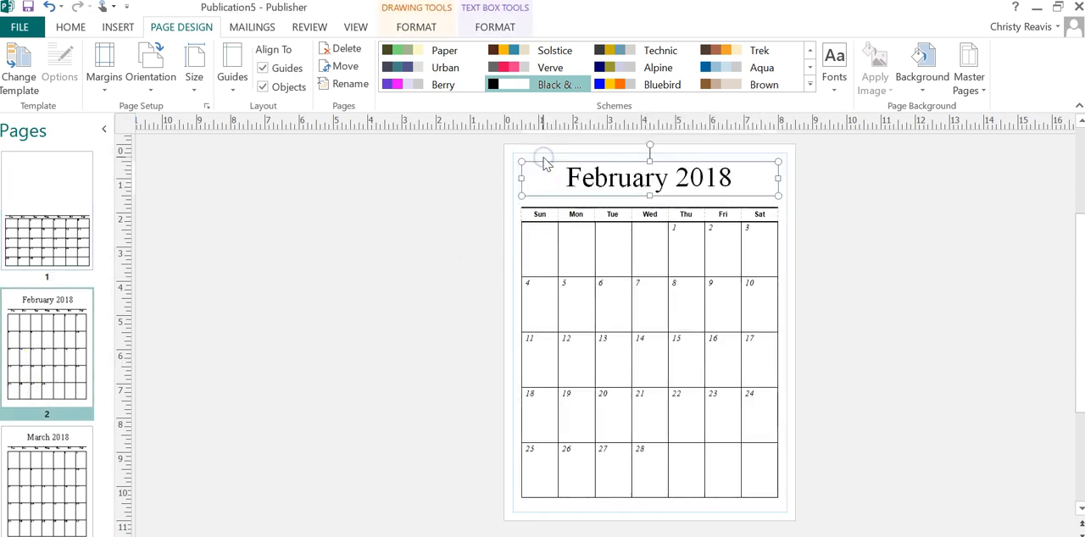
pyautogui.press('Delete')
pyautogui.click(542, 178)
# Step: Resize the February date table to span between the side margins, from about 6 inches down the page to the lower margin
pyautogui.click(537, 233)
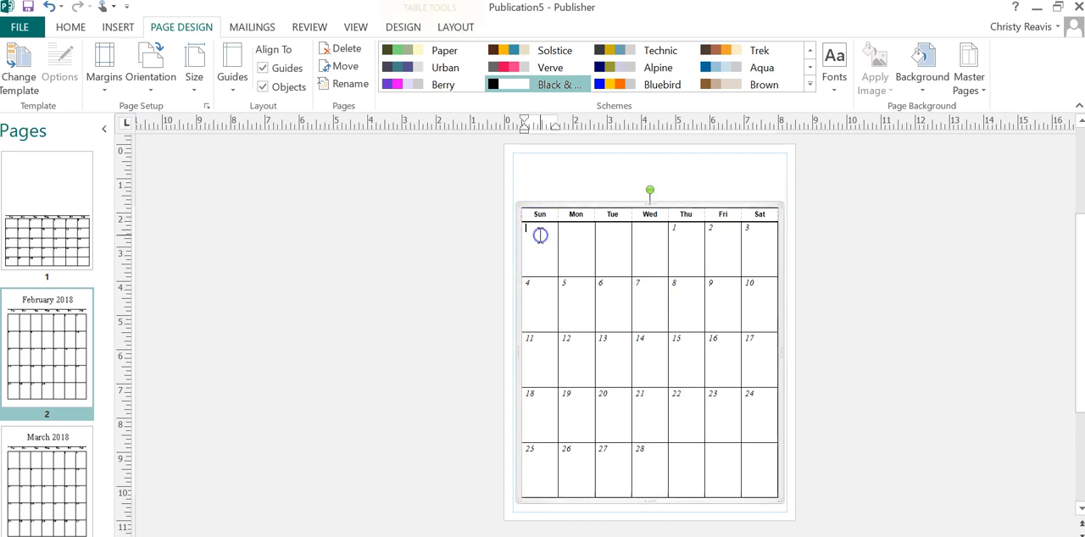
pyautogui.moveTo(519, 206); pyautogui.dragTo(507, 349)
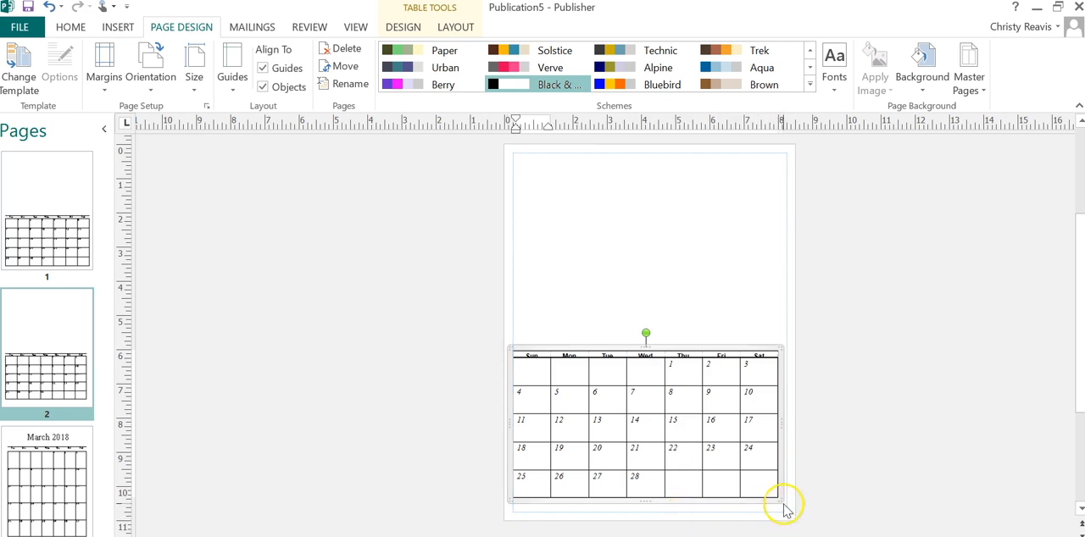
pyautogui.moveTo(781, 503); pyautogui.dragTo(791, 517)
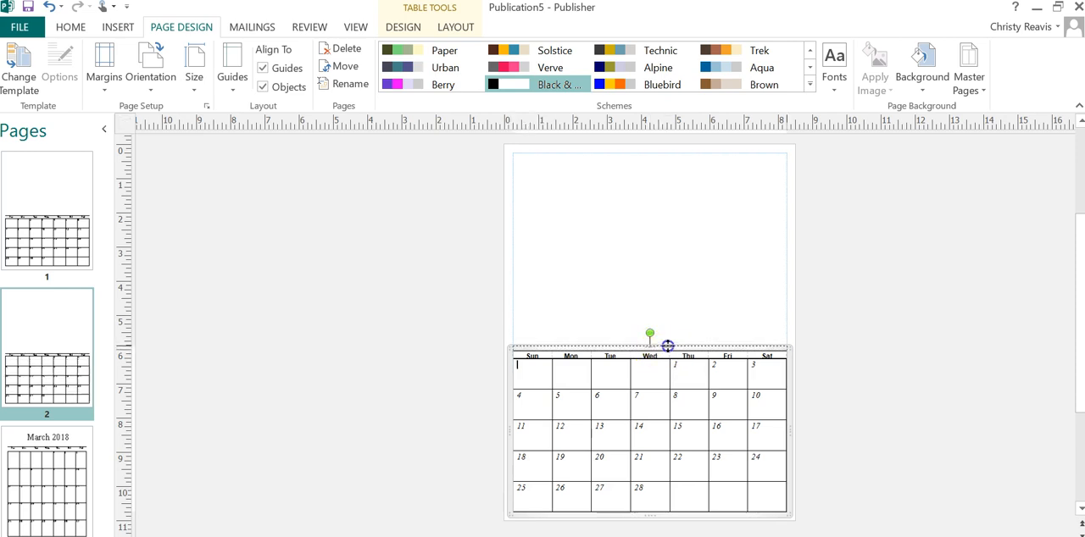
# Step: Raise the upper border of the February table's weekday header row slightly to make the row taller
pyautogui.moveTo(668, 346); pyautogui.dragTo(668, 346)
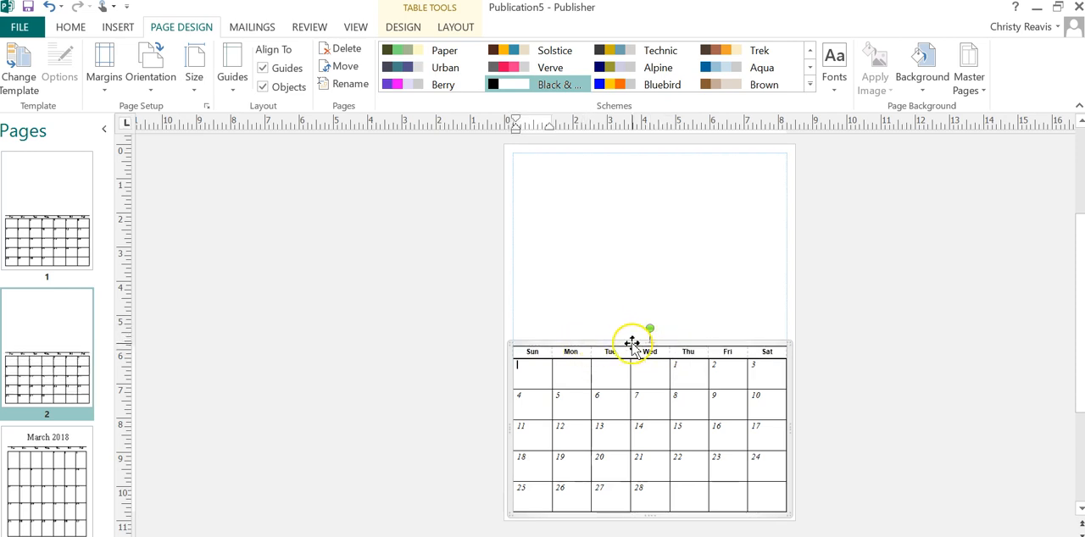
pyautogui.click(594, 303)
pyautogui.click(593, 346)
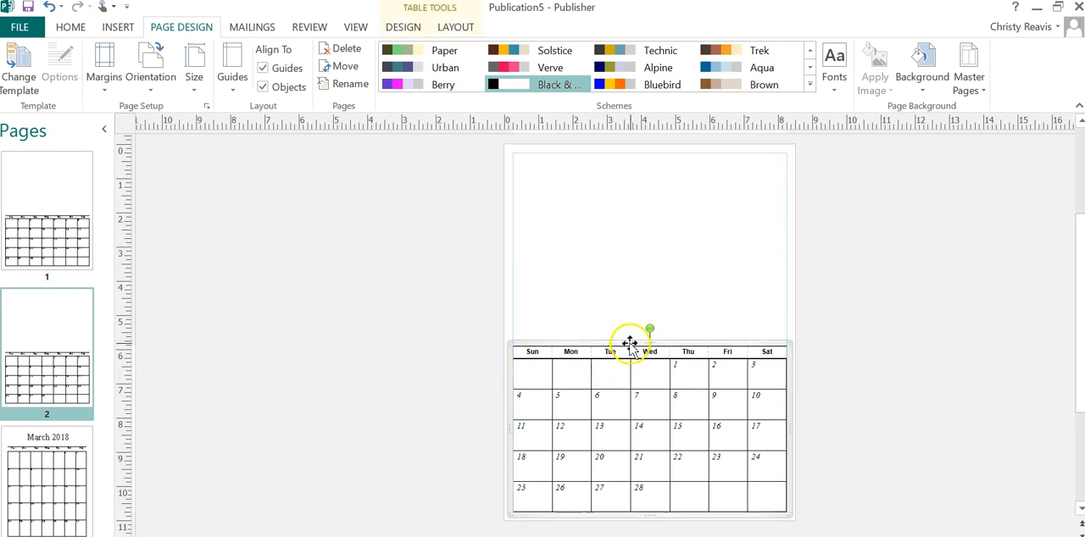
pyautogui.moveTo(636, 343); pyautogui.dragTo(635, 337)
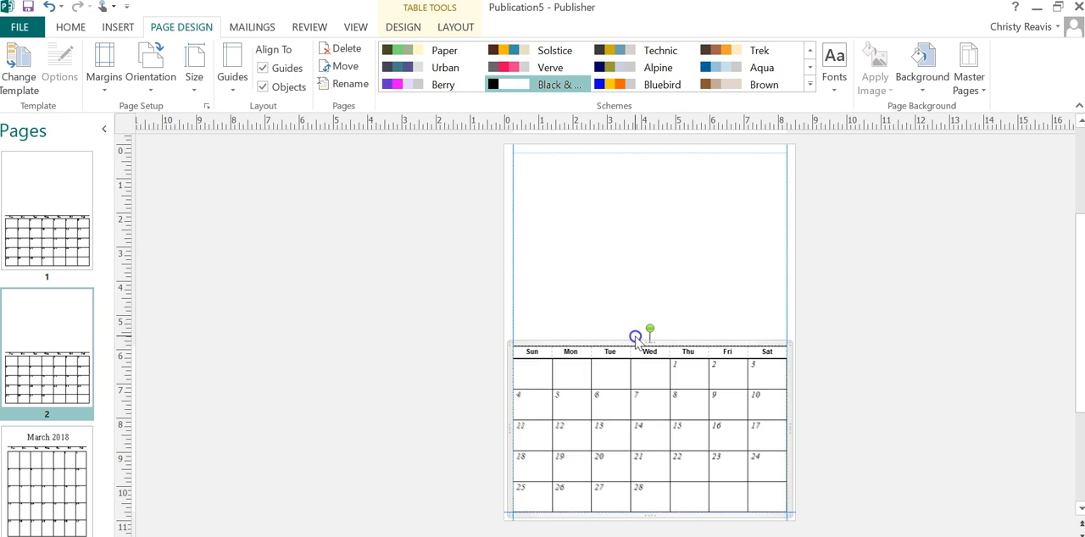
pyautogui.click(905, 453)
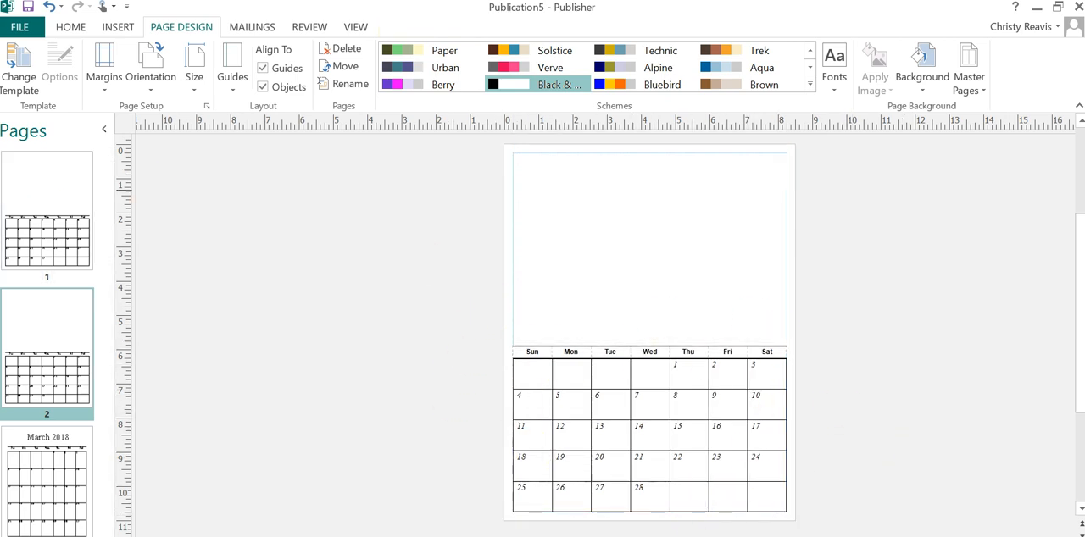
# Step: Delete the "March 2018" title text box from page 3
pyautogui.click(36, 445)
pyautogui.tripleClick(613, 175)
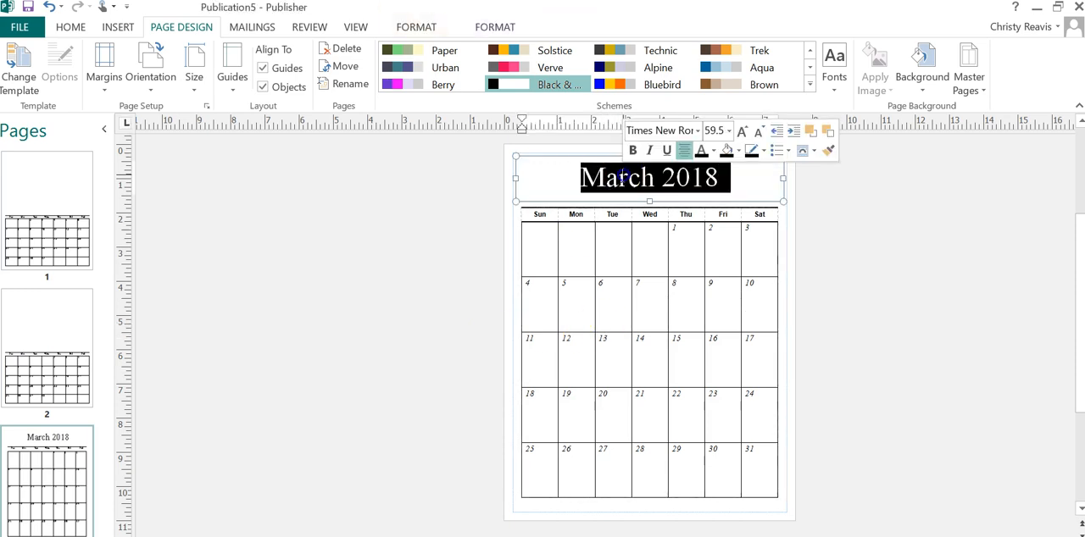
pyautogui.click(605, 162)
pyautogui.press('Delete')
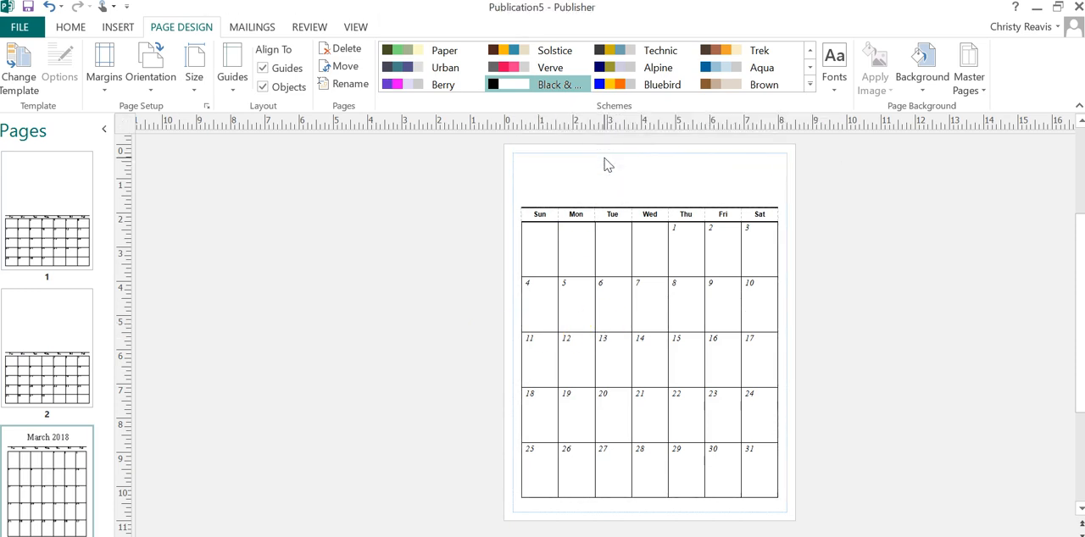
# Step: Resize the March date table to span between the side margins, from about 6 inches down the page to the lower margin
pyautogui.click(521, 215)
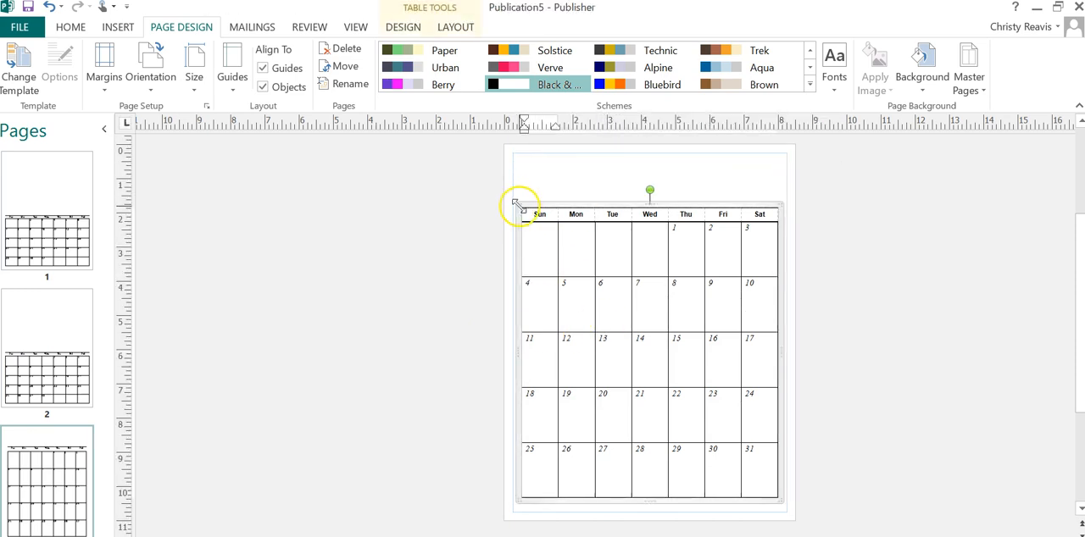
pyautogui.moveTo(521, 214); pyautogui.dragTo(507, 346)
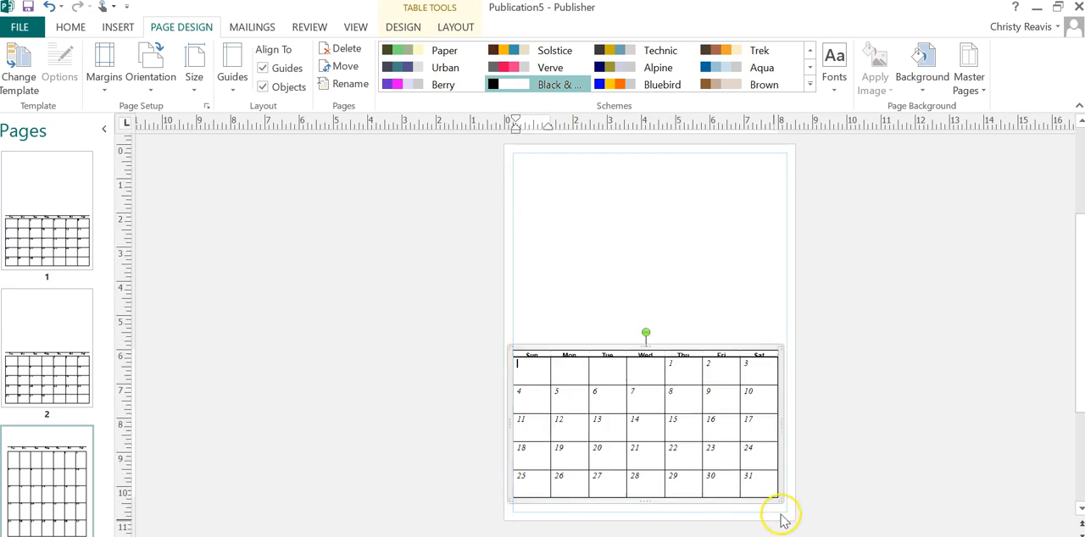
pyautogui.moveTo(781, 503); pyautogui.dragTo(792, 518)
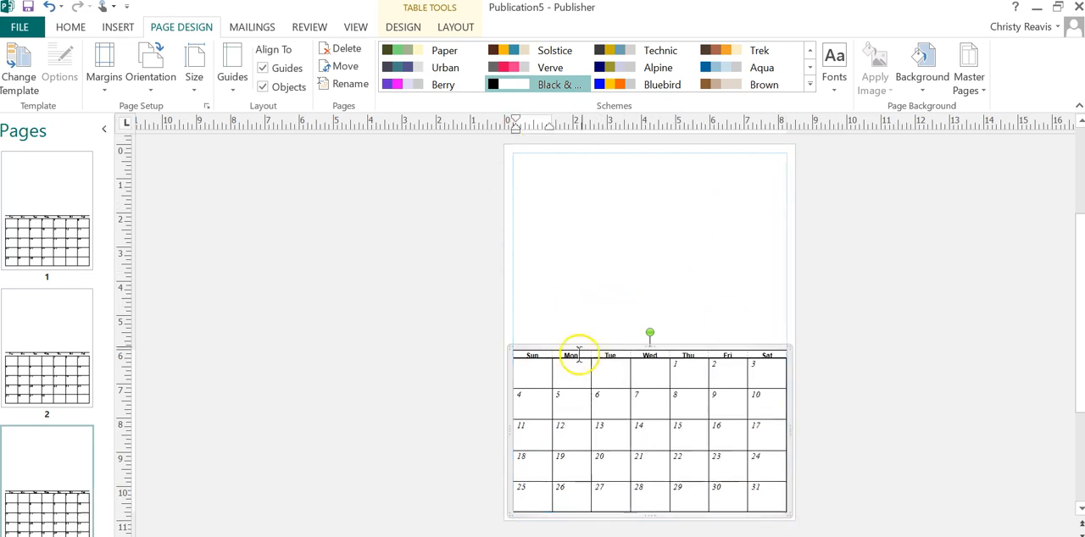
# Step: Raise the upper border of the March table's weekday header row slightly to make the row taller
pyautogui.click(441, 310)
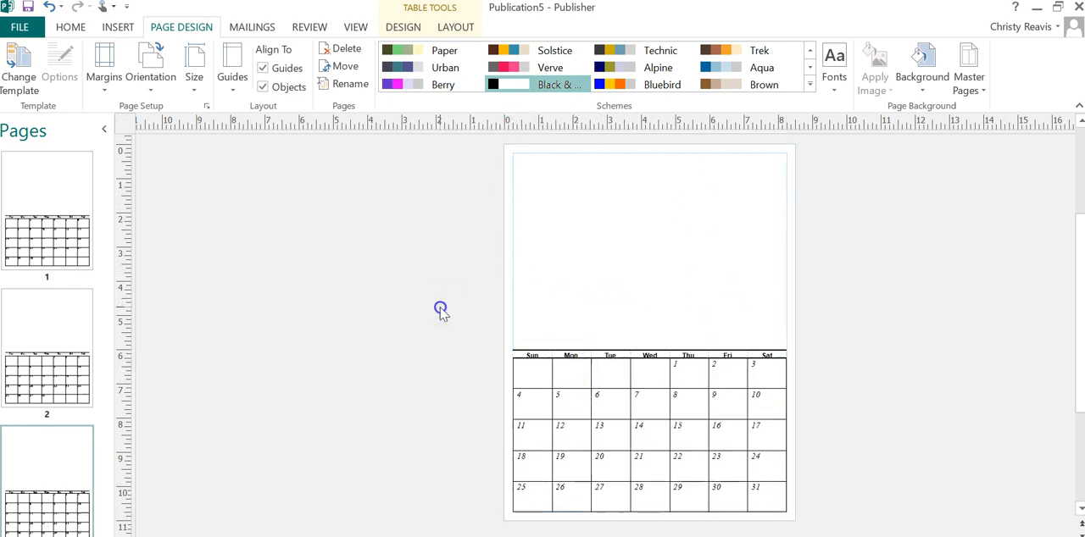
pyautogui.click(561, 350)
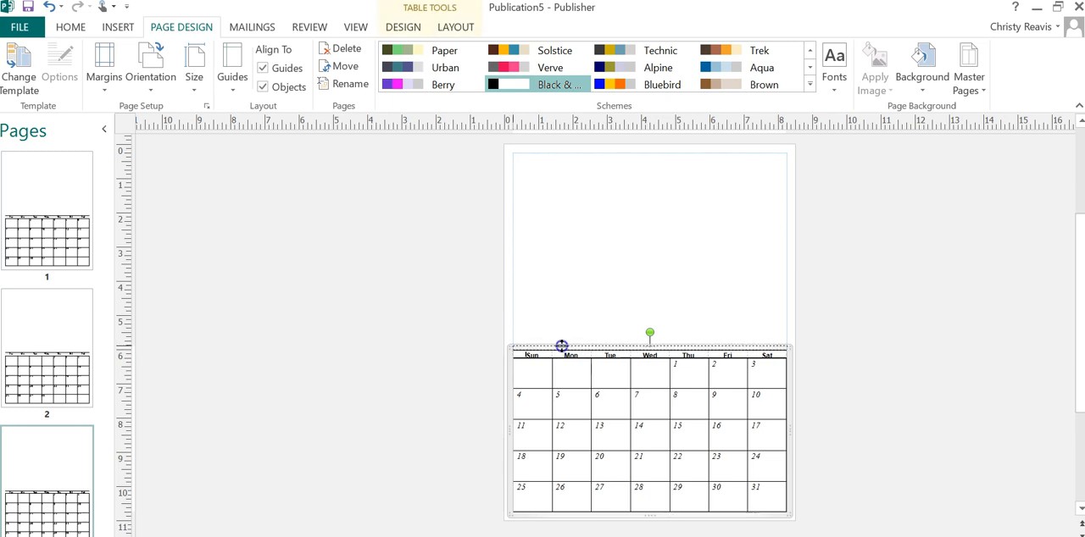
pyautogui.click(561, 346)
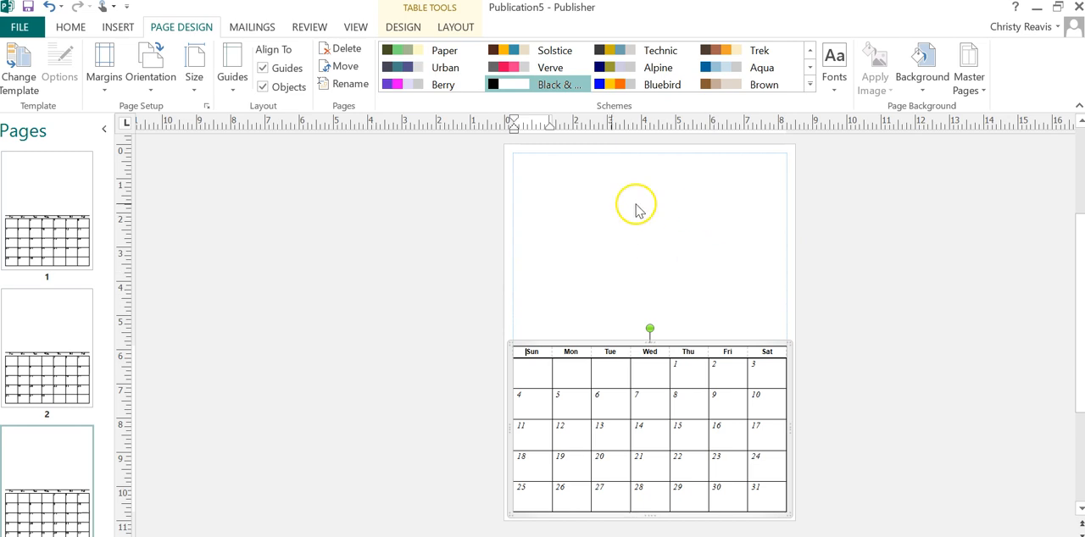
pyautogui.click(395, 323)
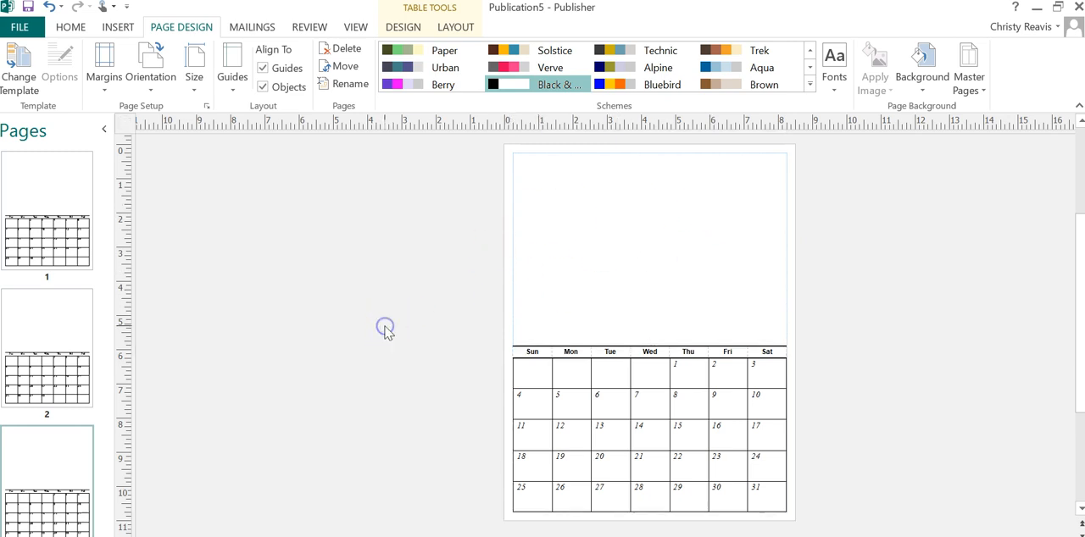
pyautogui.click(188, 388)
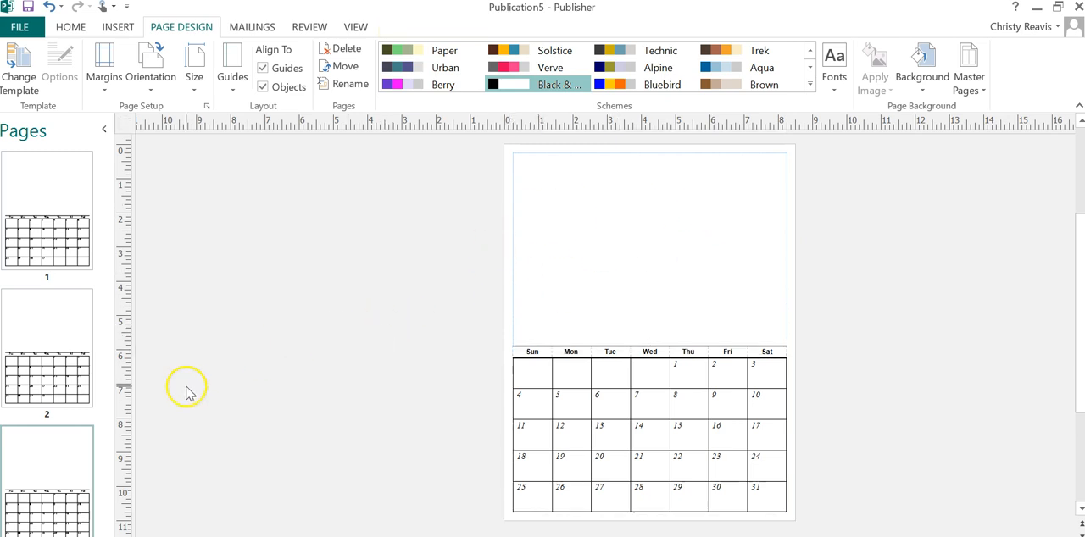
pyautogui.click(261, 396)
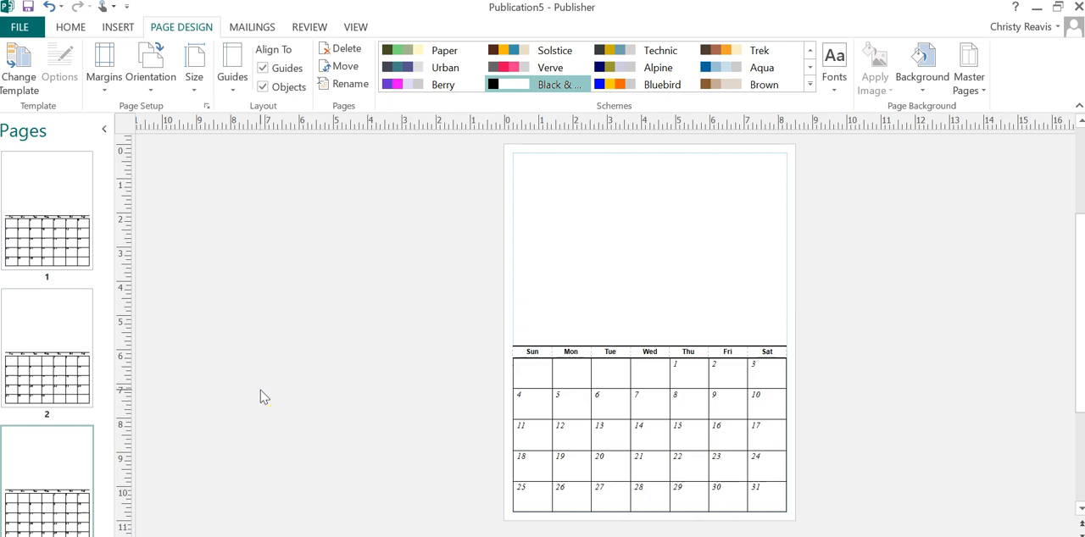